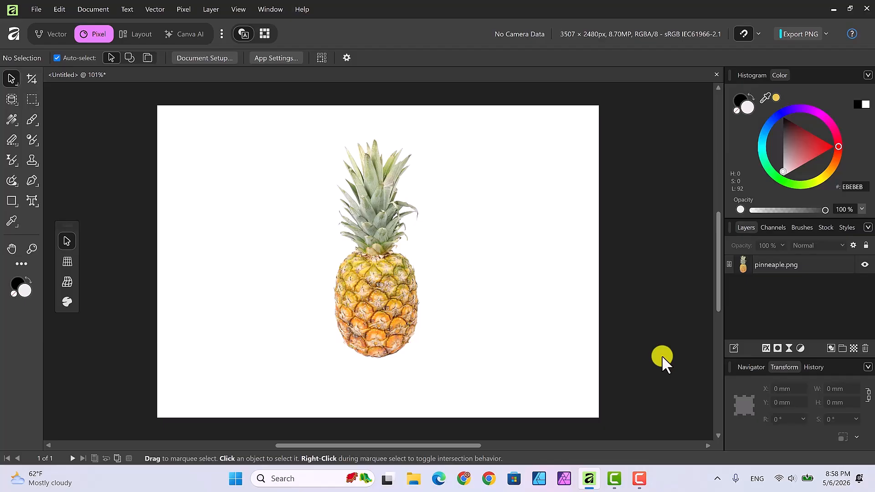
- Group the pinneaple.png image layer and rasterize the group into a pixel layer
{"action": "left_click", "coordinate": [767, 266]}
{"action": "right_click", "coordinate": [767, 265]}
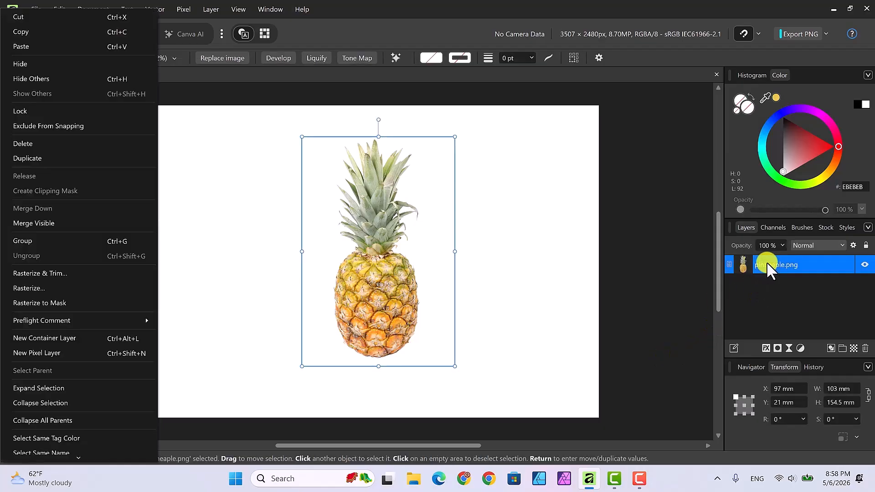
{"action": "right_click", "coordinate": [796, 267]}
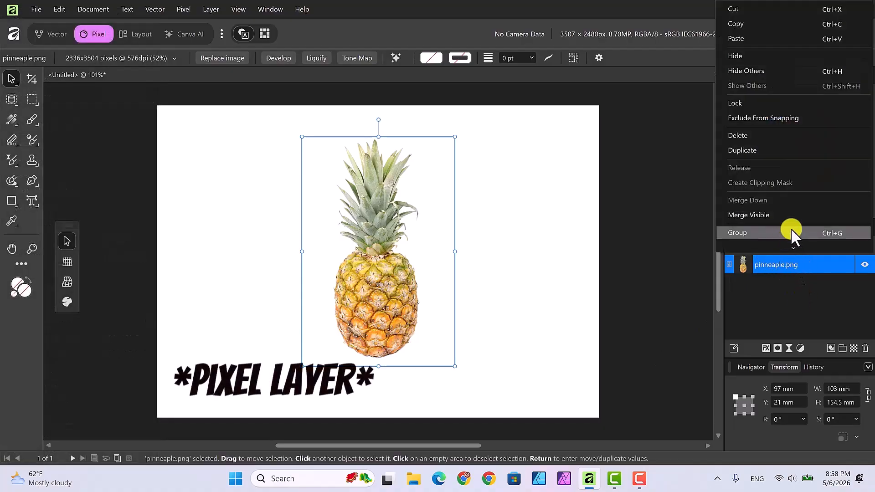
{"action": "left_click", "coordinate": [792, 232]}
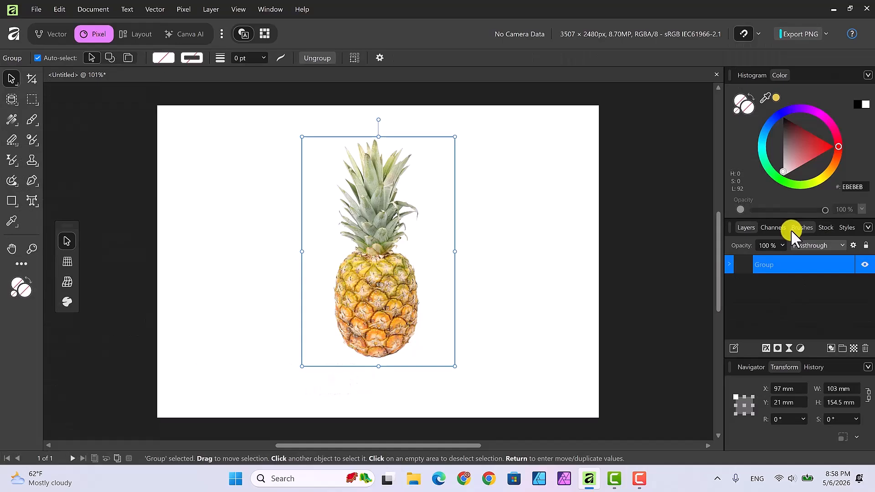
{"action": "right_click", "coordinate": [802, 264]}
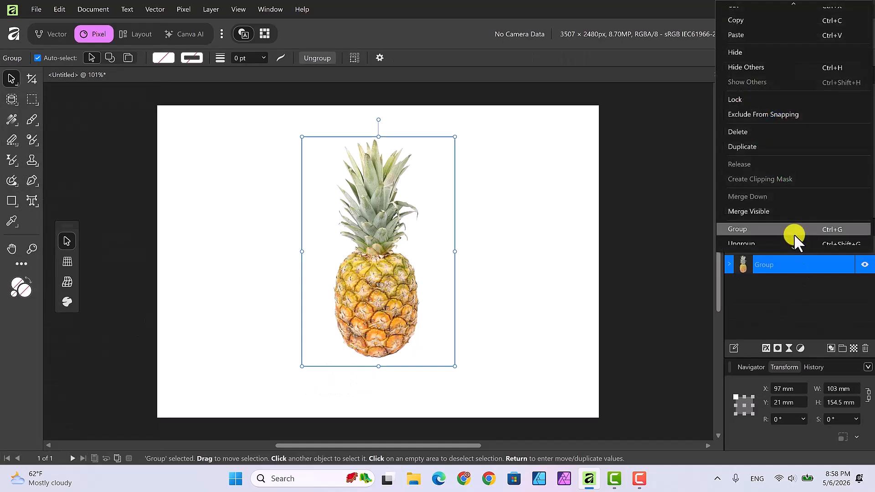
{"action": "scroll", "coordinate": [794, 227], "scroll_direction": "down", "scroll_amount": 3}
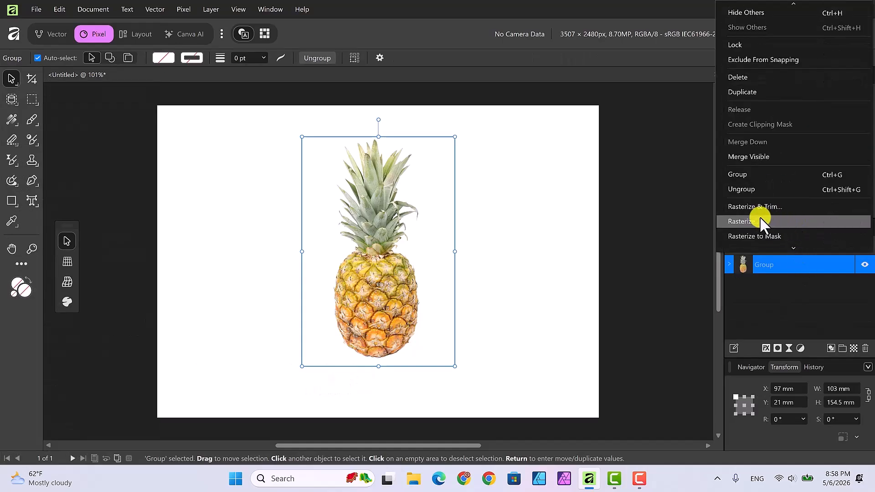
{"action": "left_click", "coordinate": [748, 220]}
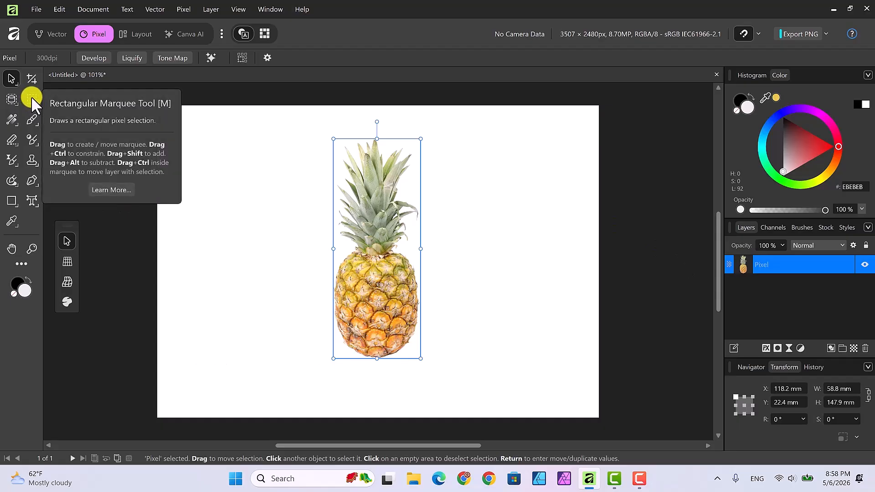
- Make a freehand selection of about 1168 × 666 px around the lower part of the pineapple
{"action": "left_click", "coordinate": [189, 228]}
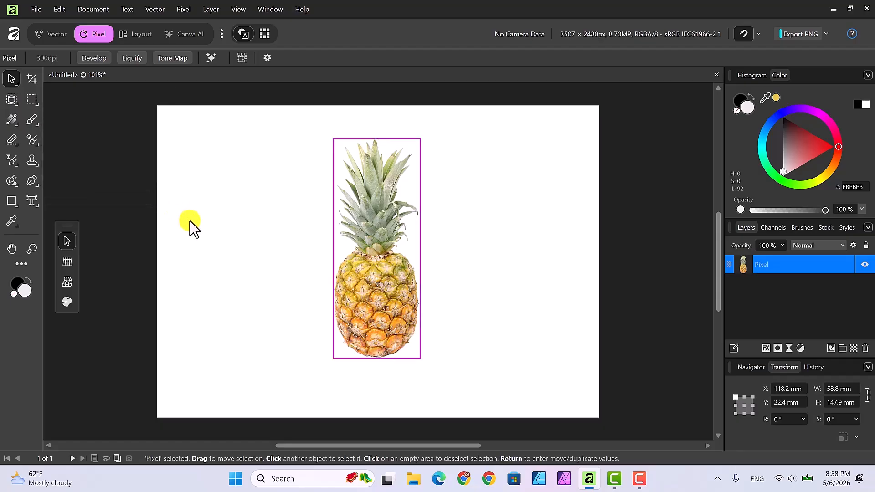
{"action": "left_click", "coordinate": [37, 102]}
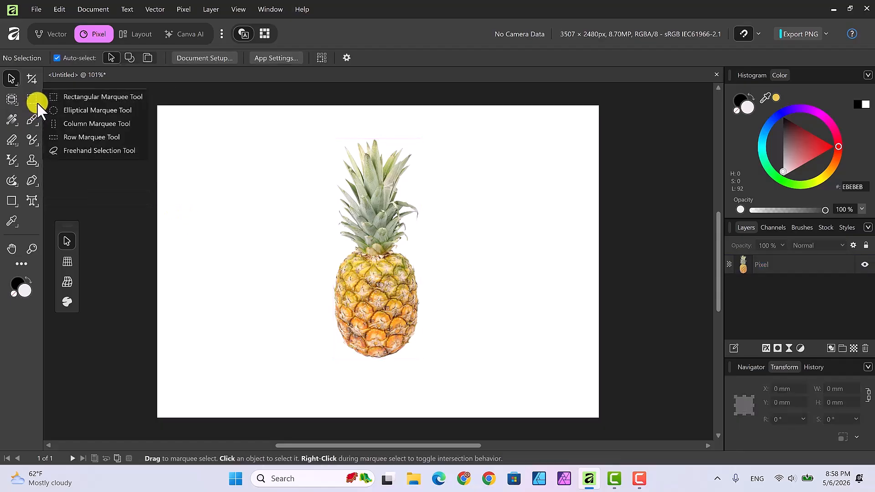
{"action": "left_click", "coordinate": [81, 149]}
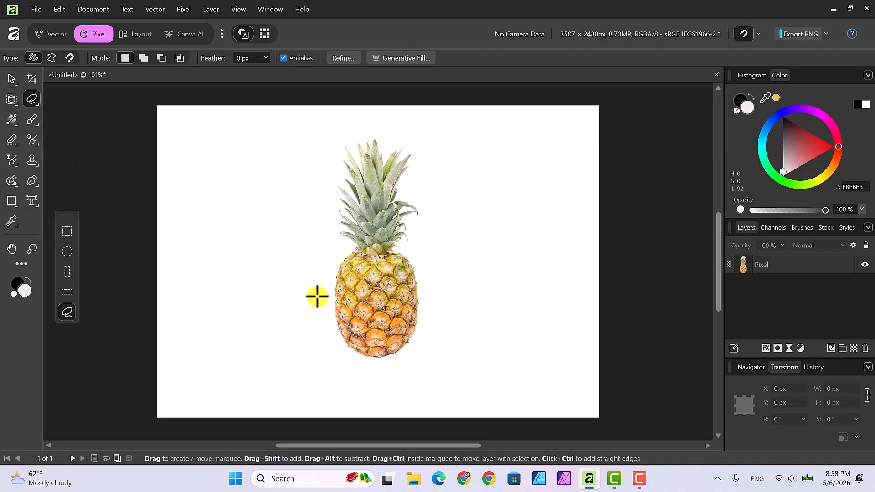
{"action": "mouse_move", "coordinate": [314, 295]}
{"action": "left_mouse_down"}
{"action": "mouse_move", "coordinate": [444, 305]}
{"action": "mouse_move", "coordinate": [456, 319]}
{"action": "mouse_move", "coordinate": [455, 348]}
{"action": "mouse_move", "coordinate": [410, 376]}
{"action": "mouse_move", "coordinate": [349, 377]}
{"action": "mouse_move", "coordinate": [315, 356]}
{"action": "mouse_move", "coordinate": [313, 295]}
{"action": "left_mouse_up"}
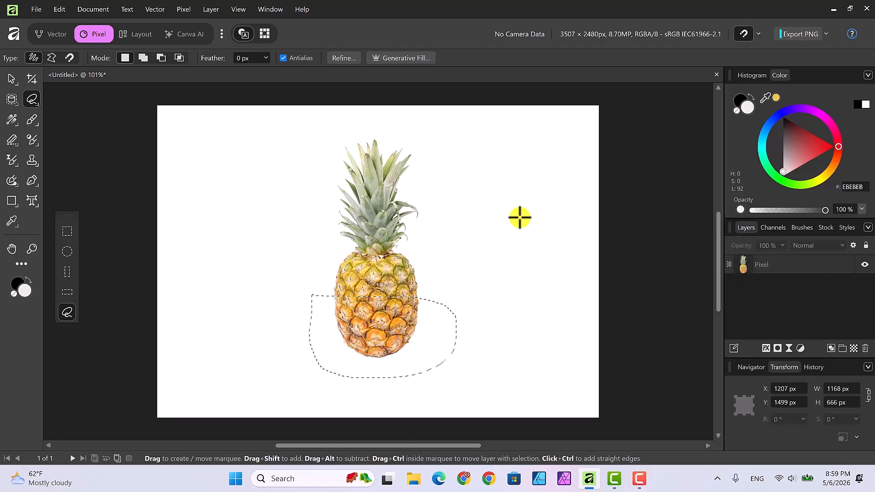
- Separate the selected lower part of the pineapple onto its own pixel layer and clear the pixel selection
{"action": "left_click", "coordinate": [825, 264]}
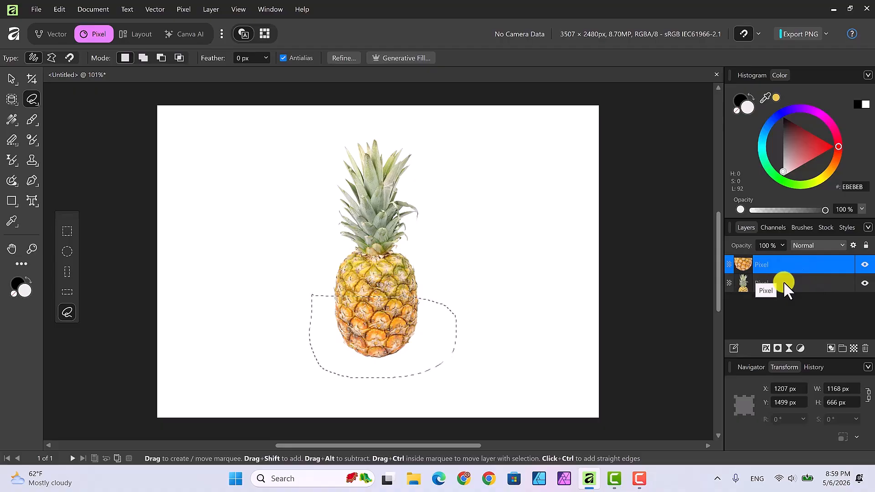
{"action": "left_click", "coordinate": [9, 81]}
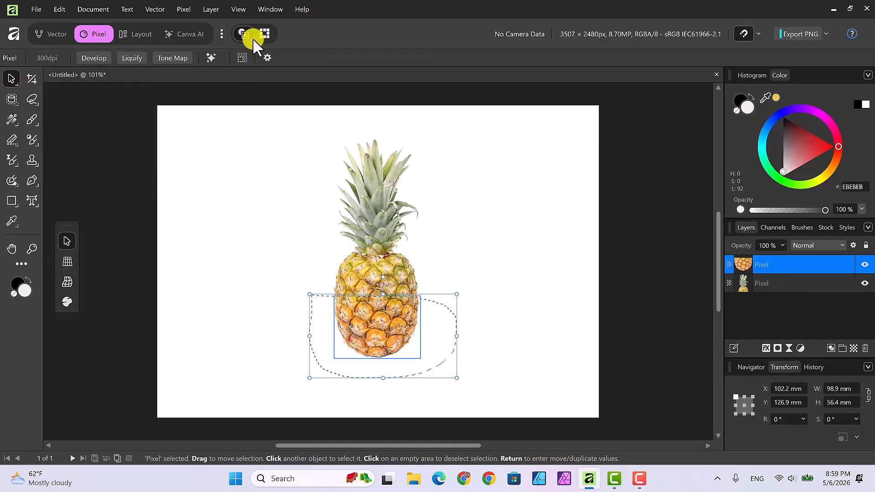
{"action": "left_click", "coordinate": [184, 8]}
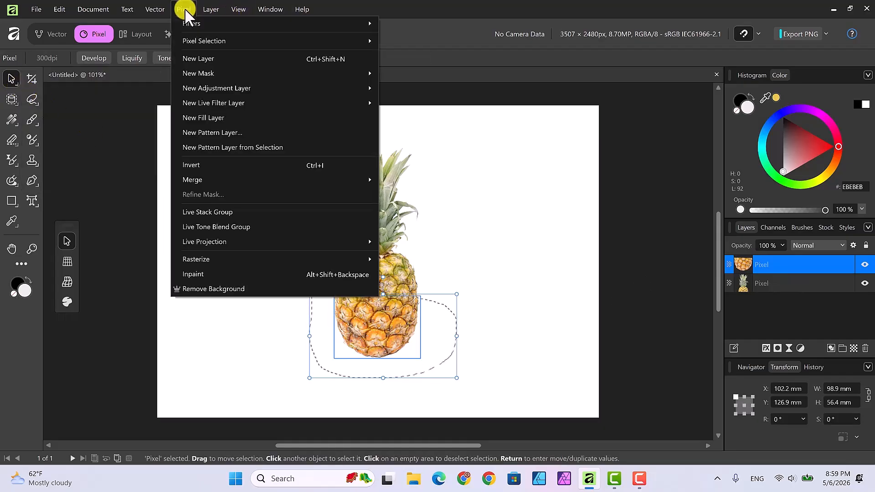
{"action": "mouse_move", "coordinate": [304, 42]}
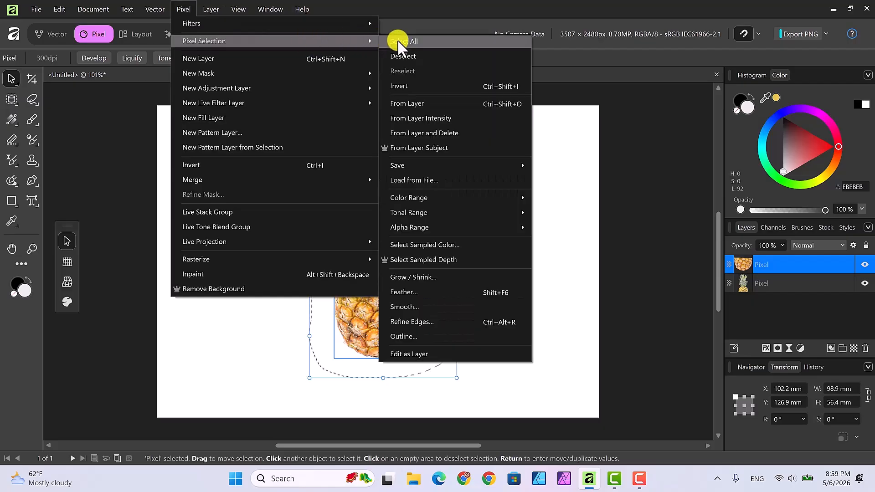
{"action": "left_click", "coordinate": [403, 54]}
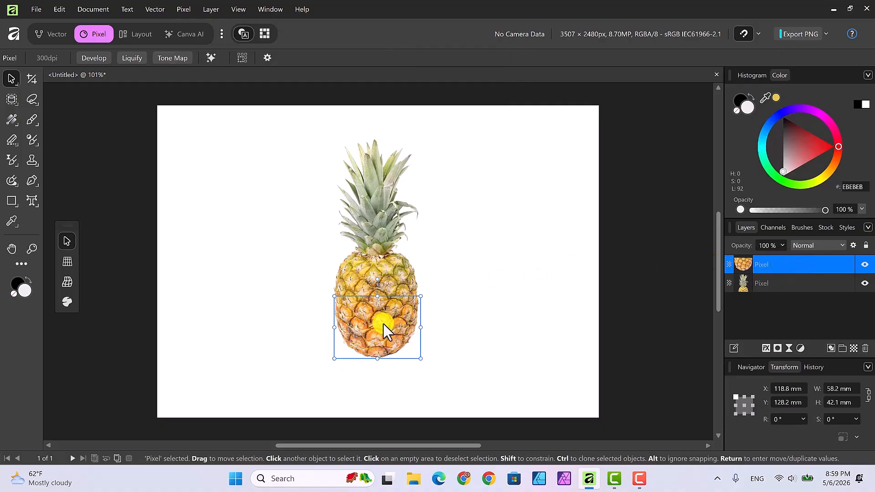
- Pull the two pineapple pieces apart, tilt the leafy top piece counterclockwise, and position the bottom piece beneath it
{"action": "left_click_drag", "start_coordinate": [383, 325], "coordinate": [449, 332]}
{"action": "left_click", "coordinate": [783, 282]}
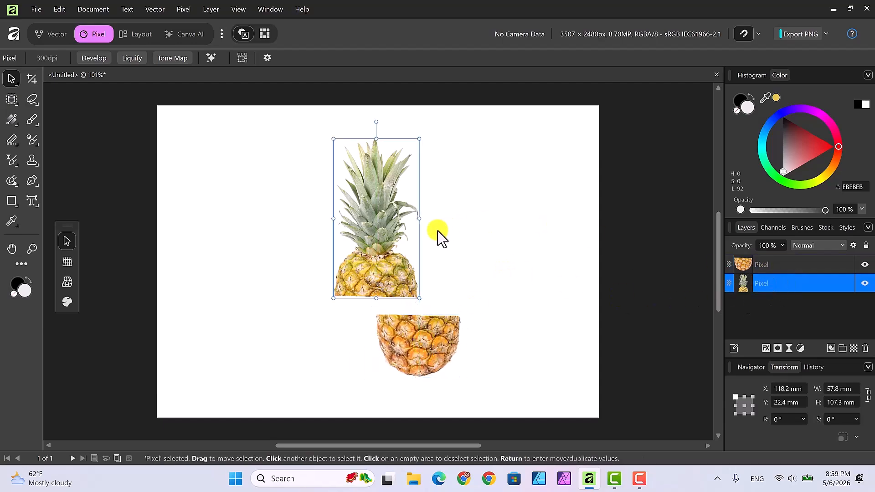
{"action": "left_click_drag", "start_coordinate": [382, 227], "coordinate": [370, 213]}
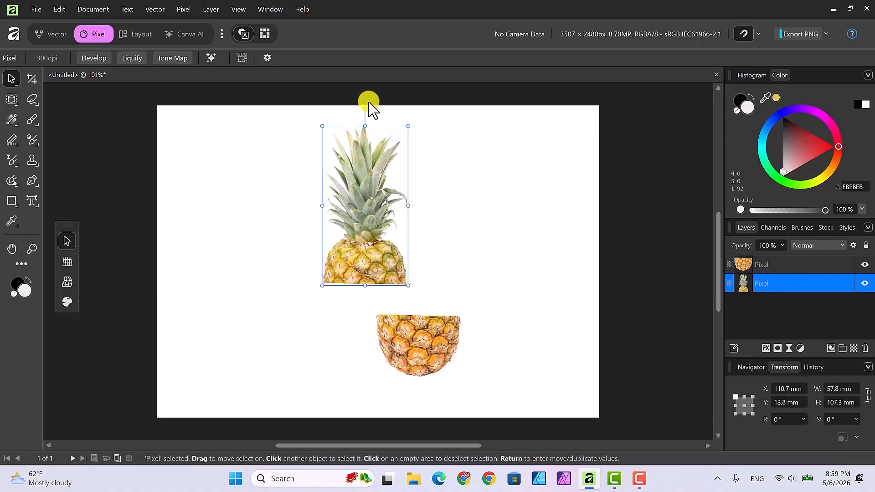
{"action": "left_click_drag", "start_coordinate": [365, 106], "coordinate": [323, 108]}
{"action": "left_click_drag", "start_coordinate": [368, 223], "coordinate": [362, 221]}
{"action": "left_click", "coordinate": [414, 347]}
{"action": "left_click_drag", "start_coordinate": [411, 345], "coordinate": [405, 341]}
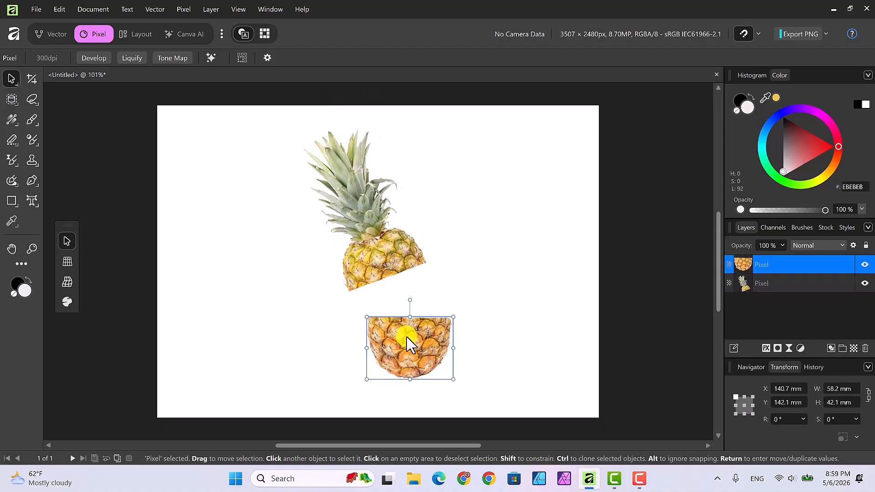
{"action": "left_click", "coordinate": [500, 272]}
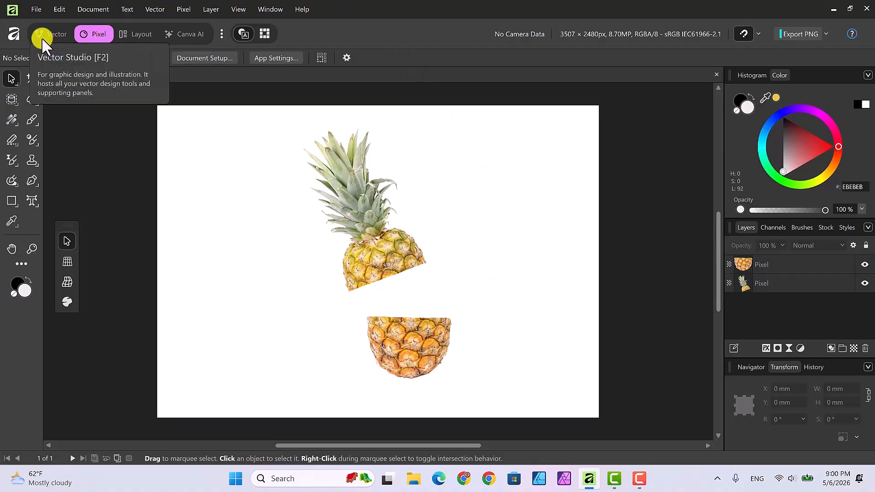
- Place the "slice of pineapple" image to the right of the pieces at about 96.5 × 90.4 mm
{"action": "left_click", "coordinate": [34, 10]}
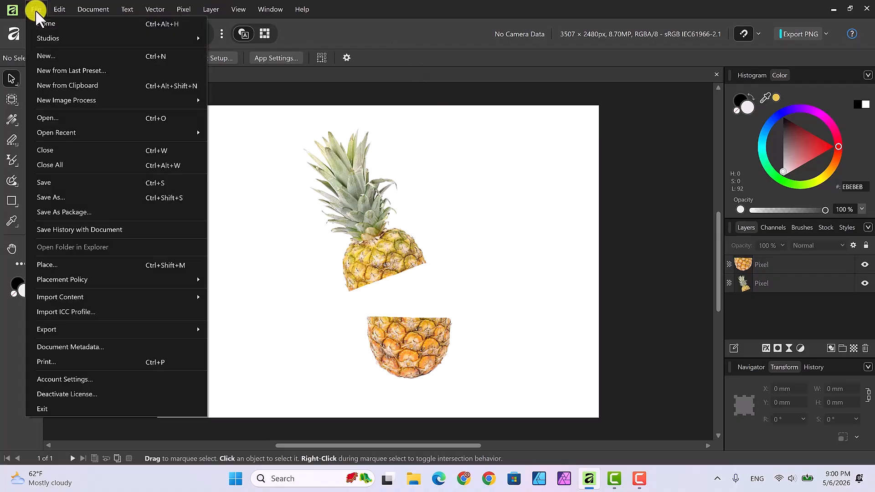
{"action": "left_click", "coordinate": [64, 265]}
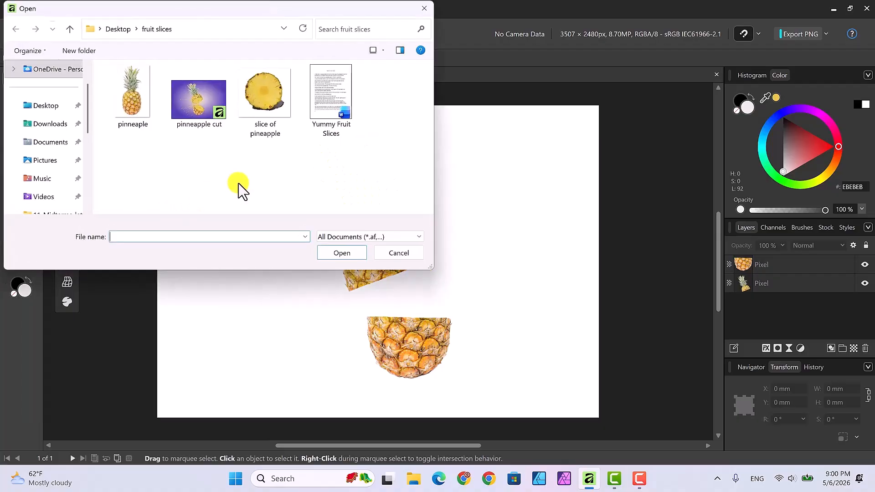
{"action": "left_click", "coordinate": [254, 89]}
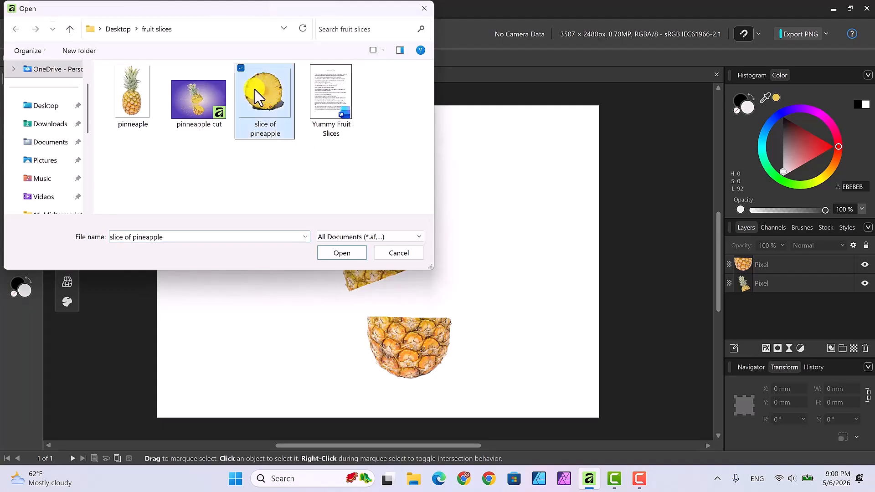
{"action": "left_click", "coordinate": [340, 253]}
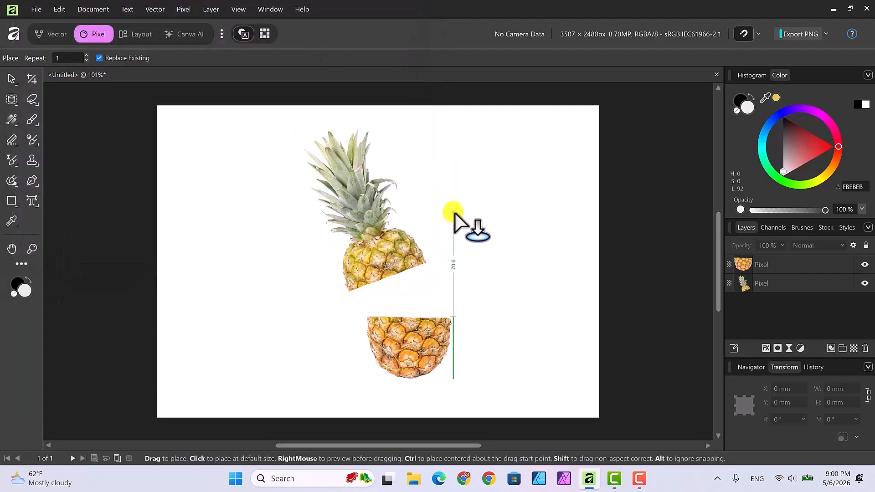
{"action": "left_click_drag", "start_coordinate": [448, 199], "coordinate": [584, 345]}
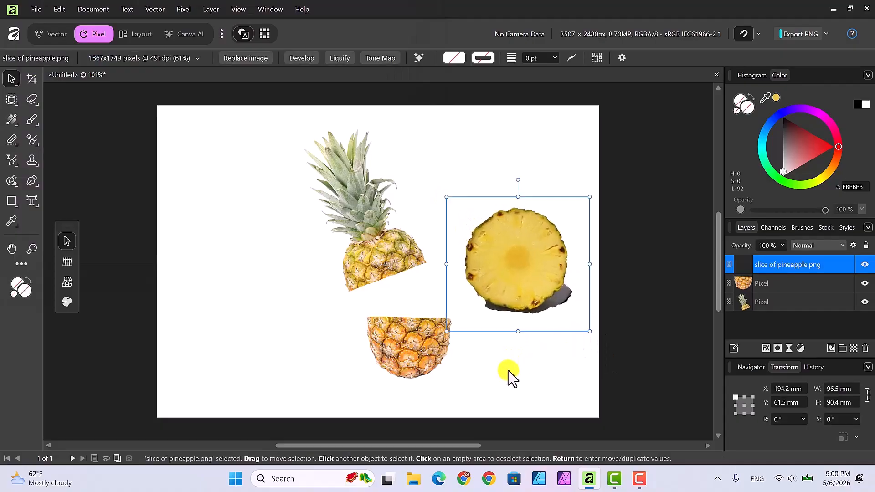
- Shift the top and bottom pineapple pieces to the left and enlarge the slice image to about 99.7 × 93.4 mm
{"action": "left_click", "coordinate": [387, 262]}
{"action": "left_click_drag", "start_coordinate": [387, 262], "coordinate": [369, 265]}
{"action": "left_click", "coordinate": [398, 346]}
{"action": "left_click_drag", "start_coordinate": [398, 346], "coordinate": [383, 346]}
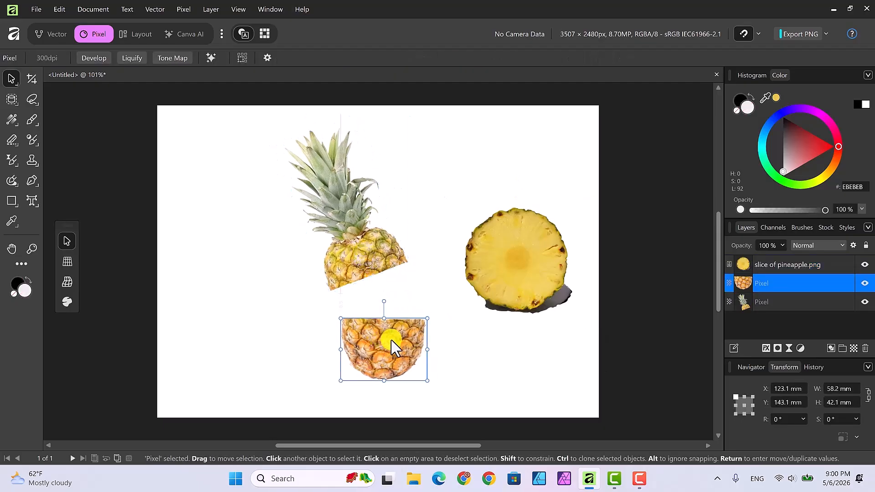
{"action": "left_click", "coordinate": [501, 269]}
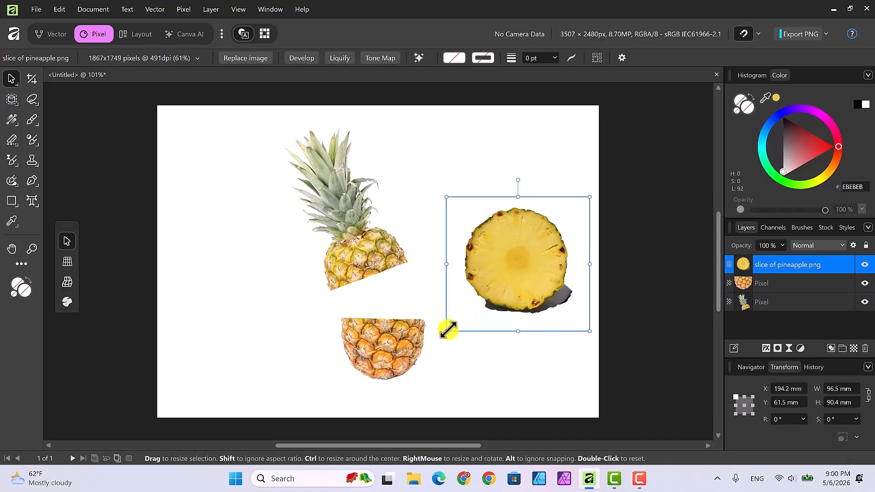
{"action": "left_click_drag", "start_coordinate": [445, 332], "coordinate": [441, 336]}
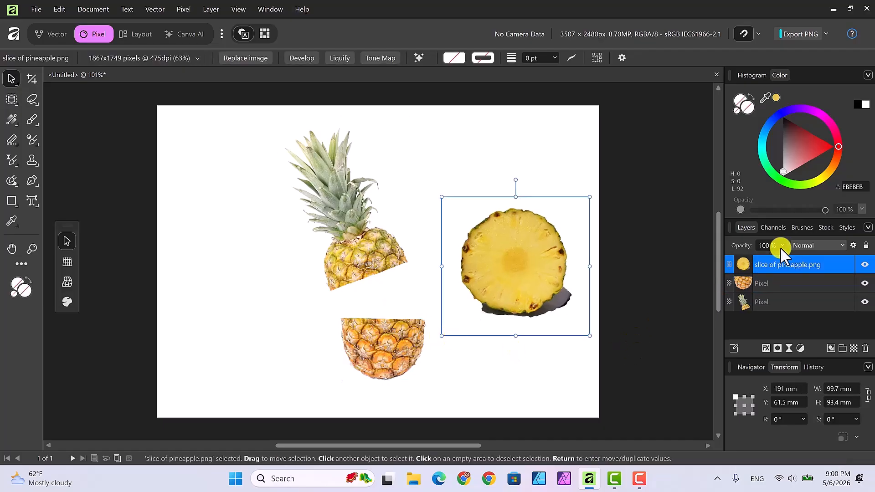
- Rasterize the slice of pineapple.png layer and erase the dark shadow around the slice's lower edge
{"action": "right_click", "coordinate": [775, 261]}
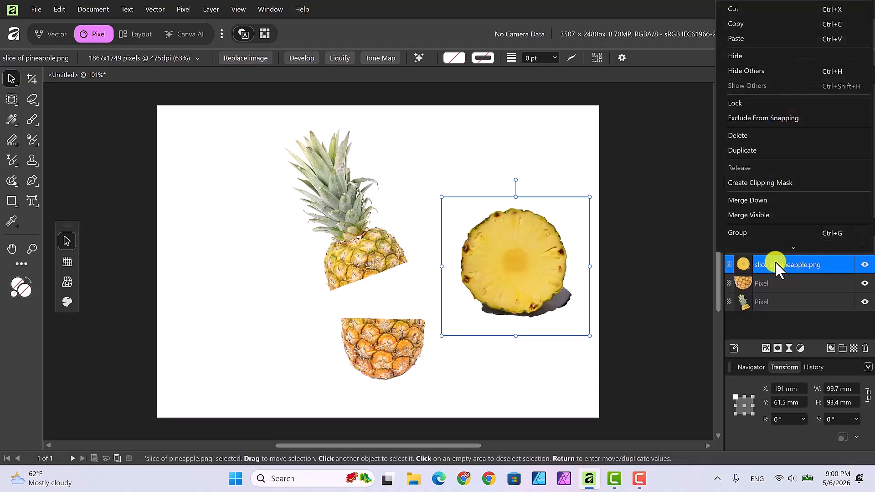
{"action": "scroll", "coordinate": [792, 220], "scroll_direction": "down", "scroll_amount": 5}
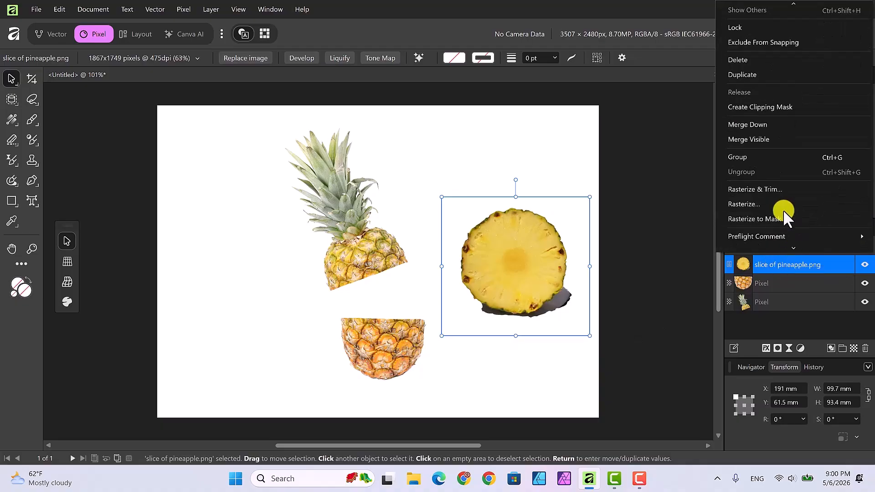
{"action": "left_click", "coordinate": [767, 203]}
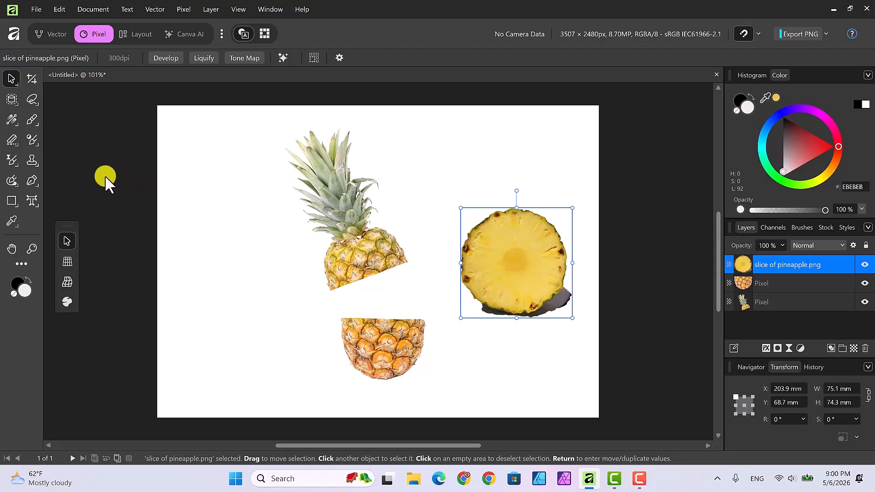
{"action": "left_click", "coordinate": [11, 139]}
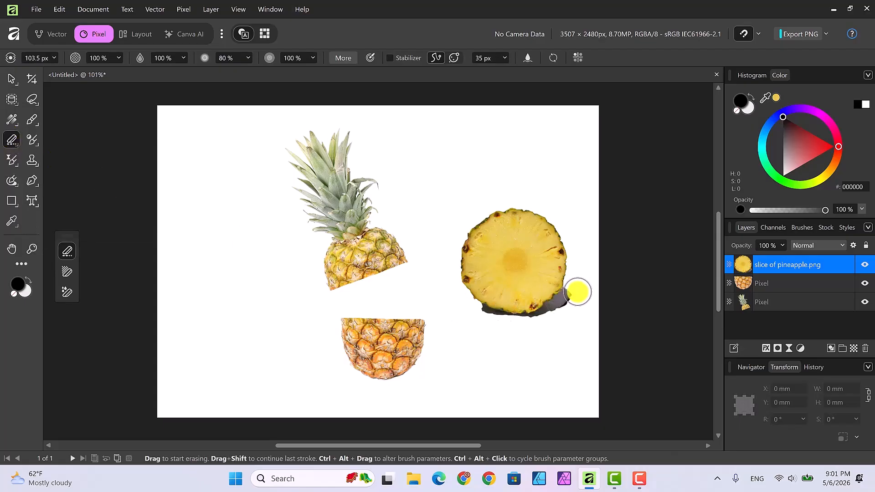
{"action": "mouse_move", "coordinate": [579, 292]}
{"action": "left_mouse_down"}
{"action": "mouse_move", "coordinate": [558, 310]}
{"action": "mouse_move", "coordinate": [567, 291]}
{"action": "mouse_move", "coordinate": [532, 318]}
{"action": "mouse_move", "coordinate": [485, 309]}
{"action": "mouse_move", "coordinate": [501, 320]}
{"action": "left_mouse_up"}
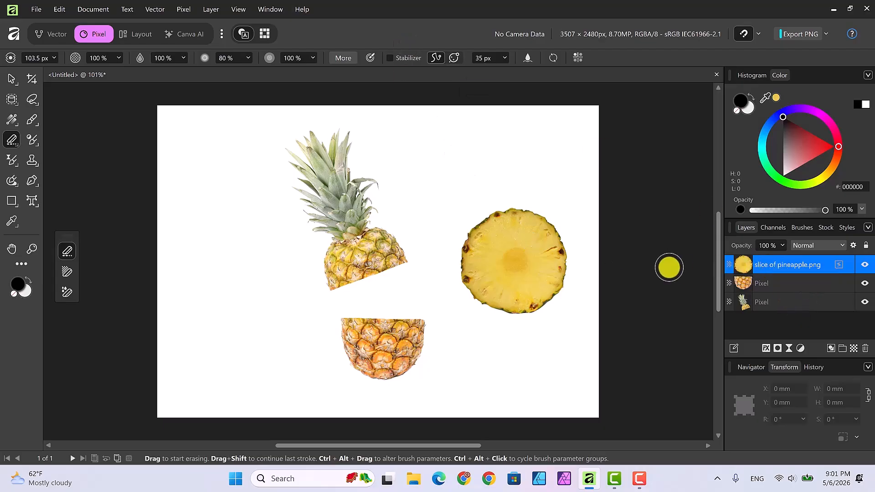
- Apply a Live Perspective to the pineapple slice and pull its four corners into a slanted, foreshortened oval
{"action": "left_click", "coordinate": [11, 80]}
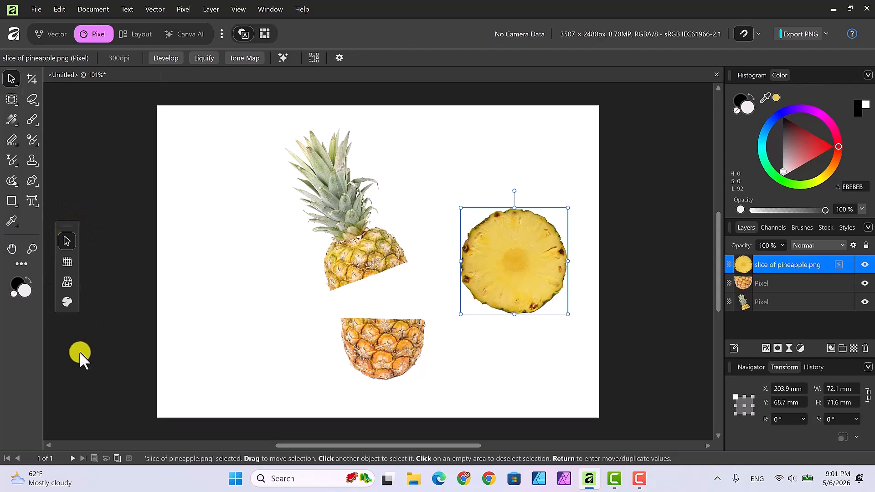
{"action": "left_click", "coordinate": [66, 261]}
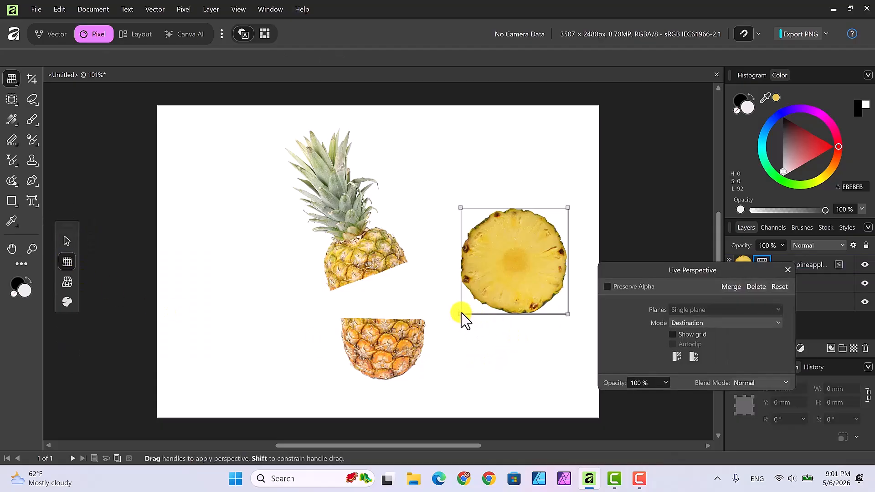
{"action": "left_click_drag", "start_coordinate": [461, 314], "coordinate": [439, 325]}
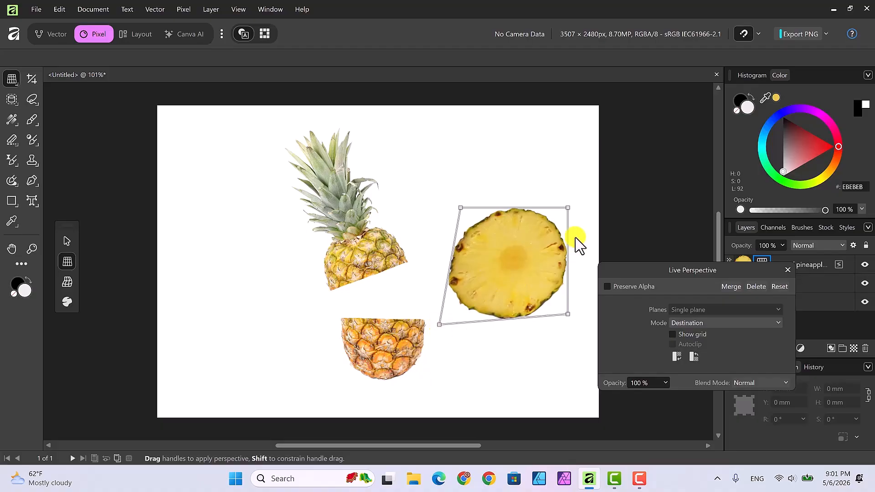
{"action": "left_click_drag", "start_coordinate": [568, 209], "coordinate": [588, 200]}
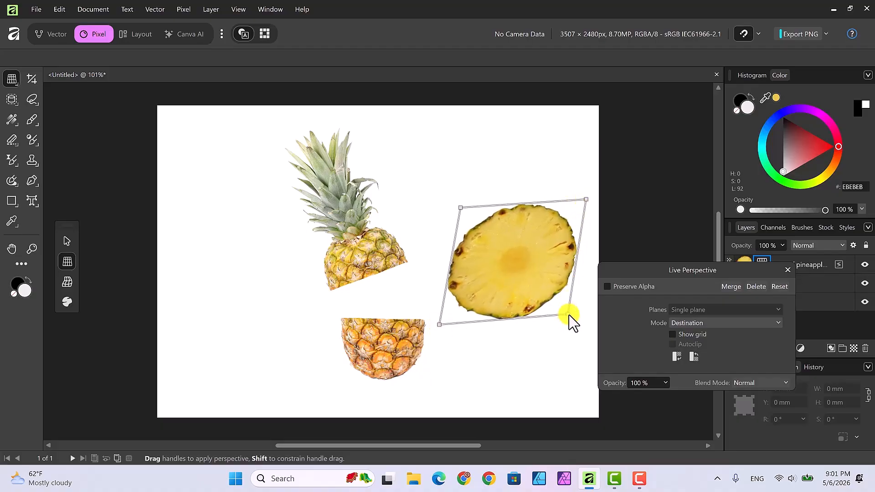
{"action": "left_click_drag", "start_coordinate": [569, 314], "coordinate": [558, 308]}
{"action": "left_click_drag", "start_coordinate": [461, 208], "coordinate": [475, 216]}
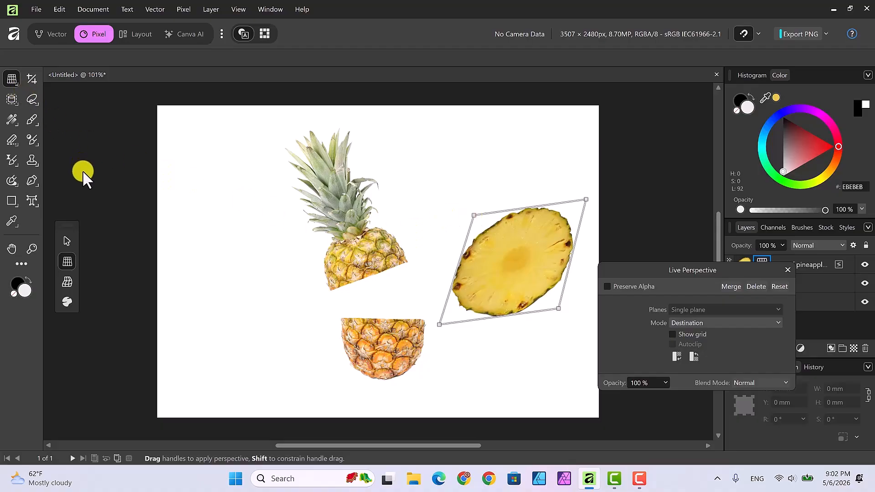
- Shrink the slice to about 49.6 × 49.3 mm and place it over the top piece's cut surface
{"action": "left_click", "coordinate": [68, 238]}
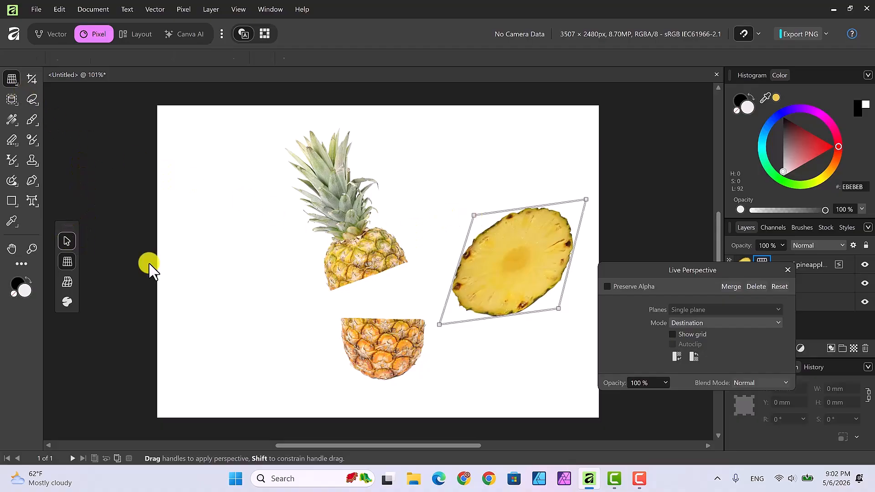
{"action": "left_click", "coordinate": [500, 286]}
{"action": "left_click_drag", "start_coordinate": [459, 312], "coordinate": [490, 290]}
{"action": "left_click_drag", "start_coordinate": [528, 264], "coordinate": [377, 281]}
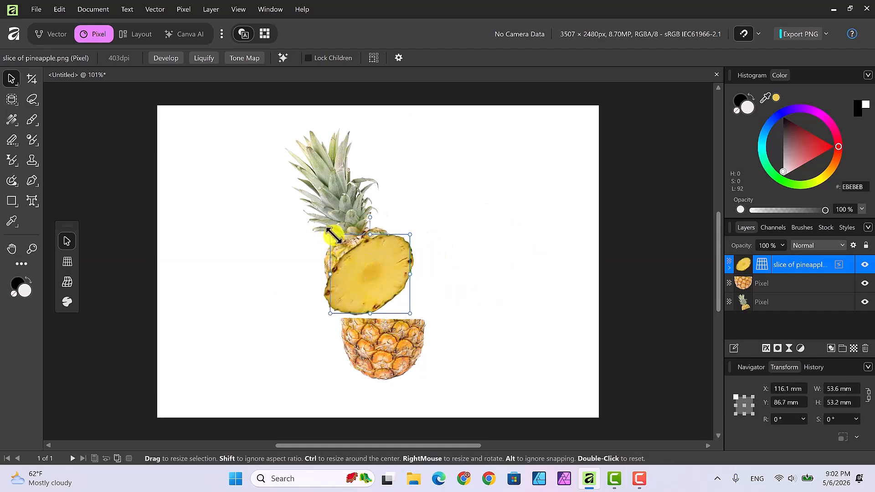
{"action": "left_click_drag", "start_coordinate": [333, 236], "coordinate": [336, 243]}
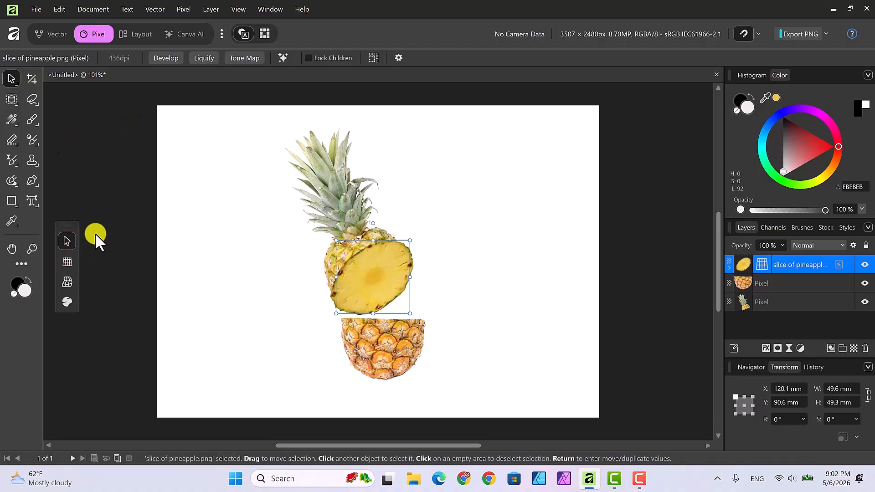
- Refine the slice's perspective by pulling its upper-left and lower-right corners inward to flatten the oval toward the cut edge
{"action": "left_click", "coordinate": [66, 262]}
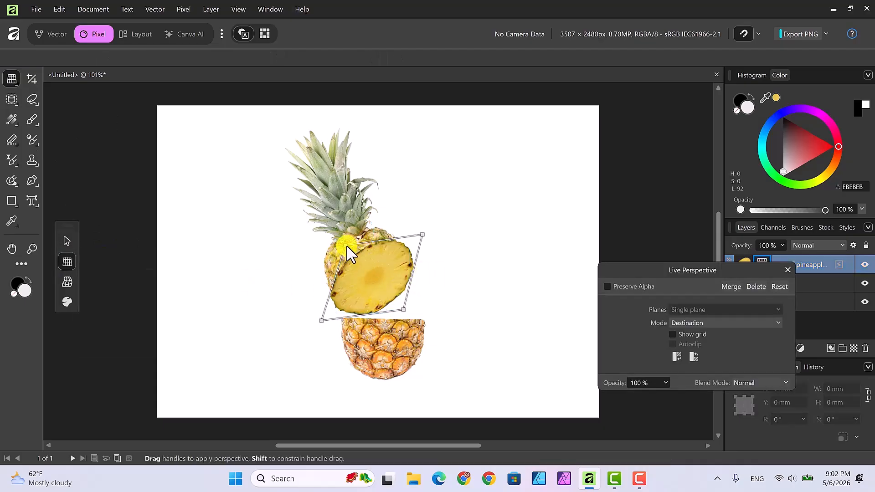
{"action": "left_click_drag", "start_coordinate": [347, 247], "coordinate": [351, 256]}
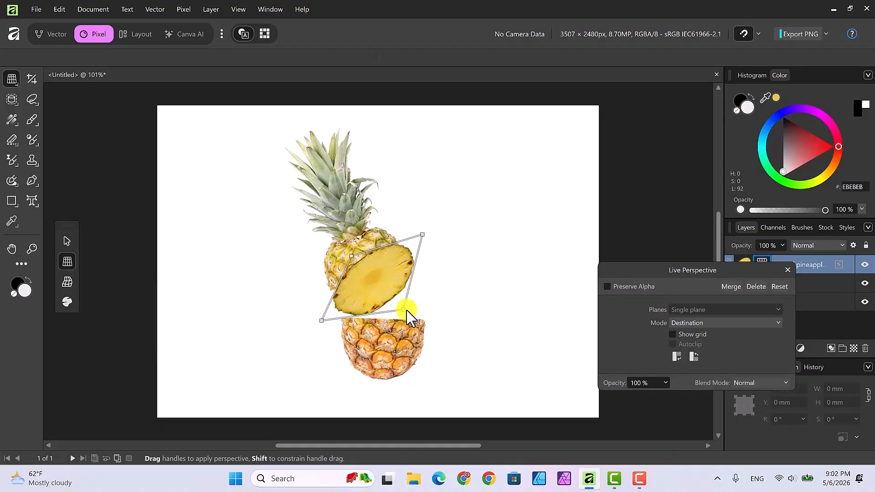
{"action": "left_click_drag", "start_coordinate": [404, 310], "coordinate": [400, 303]}
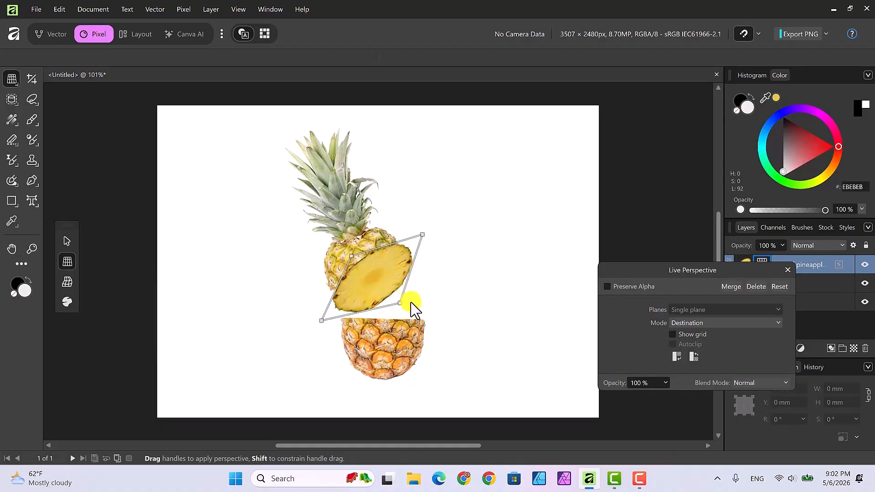
{"action": "left_click", "coordinate": [67, 241]}
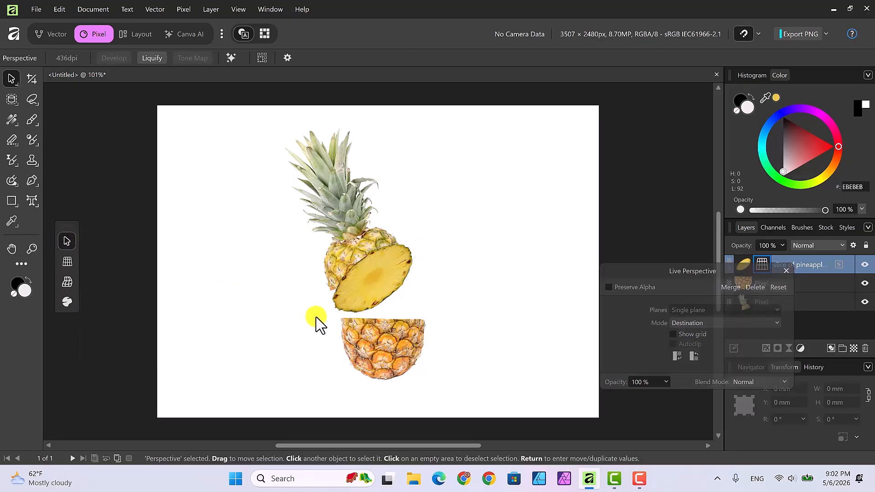
- Rotate the slice to about -8.4° and shrink it to about 44 × 43.7 mm to match the top piece's cut
{"action": "left_click", "coordinate": [346, 306]}
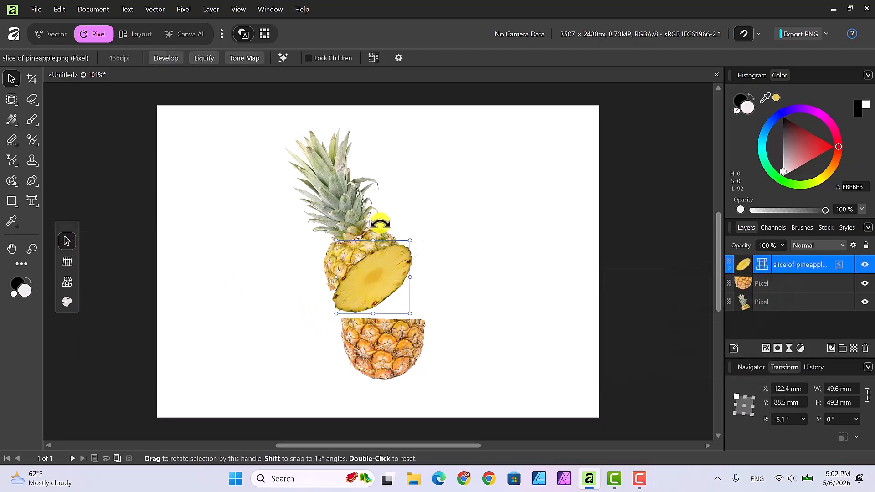
{"action": "left_click_drag", "start_coordinate": [378, 223], "coordinate": [382, 224]}
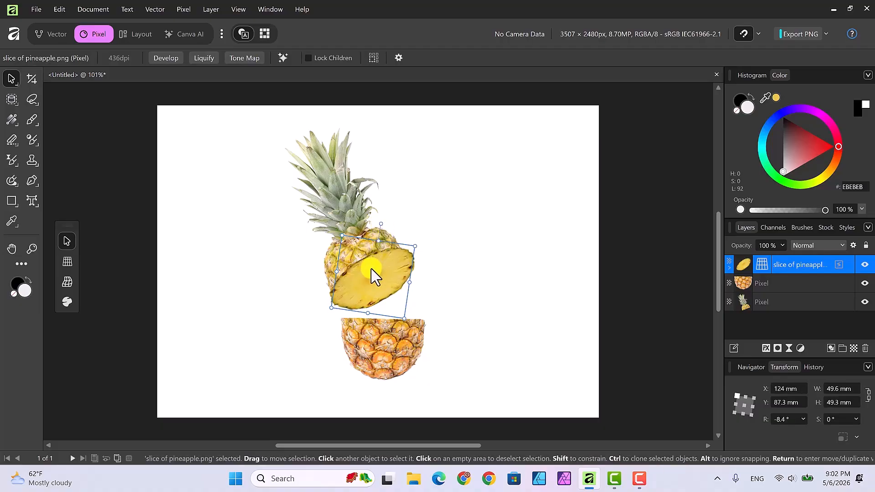
{"action": "left_click_drag", "start_coordinate": [332, 304], "coordinate": [360, 281]}
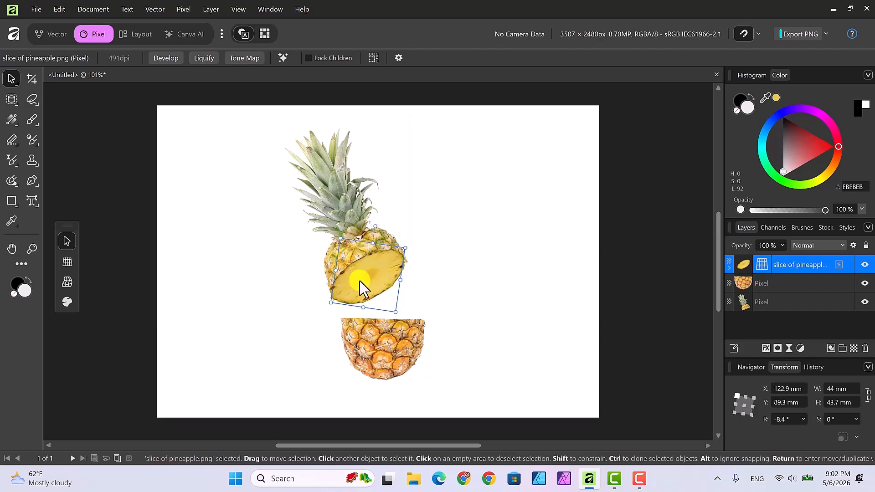
{"action": "left_click", "coordinate": [451, 277]}
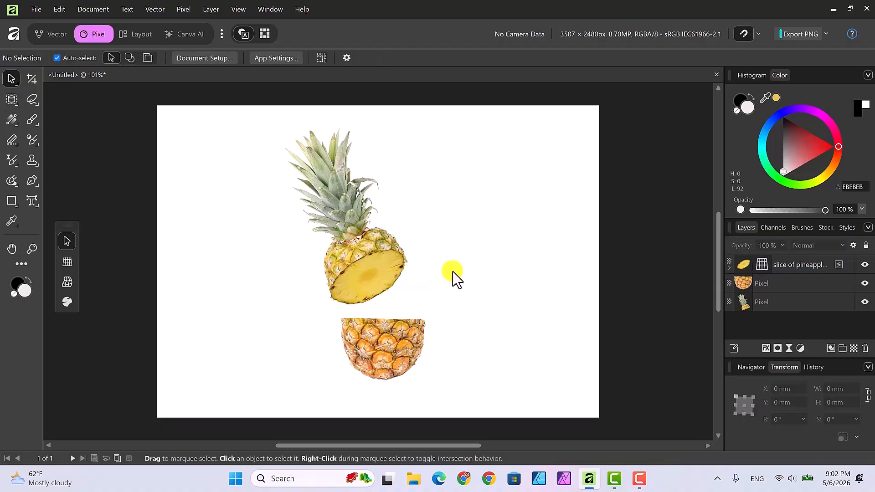
- Nudge the slice right to about X 124.2 mm so it lines up with the top piece's cut edge
{"action": "left_click", "coordinate": [385, 282]}
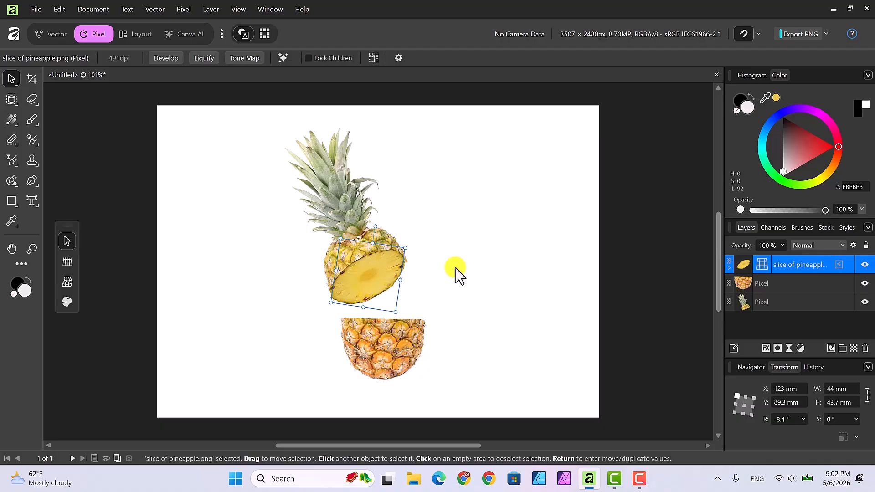
{"action": "key", "text": "Right"}
{"action": "key", "text": "Right"}
{"action": "key", "text": "Right"}
{"action": "key", "text": "Right"}
{"action": "key", "text": "Right"}
{"action": "key", "text": "Right"}
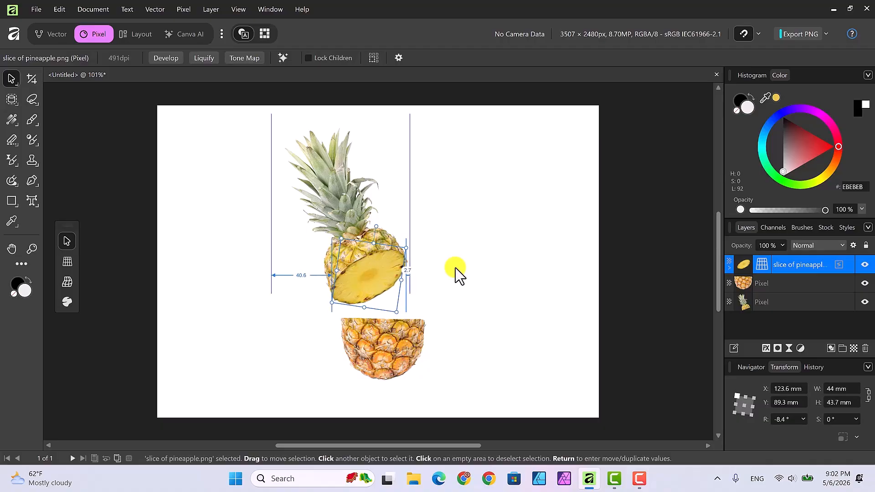
{"action": "key", "text": "Right"}
{"action": "key", "text": "Right"}
{"action": "key", "text": "Right"}
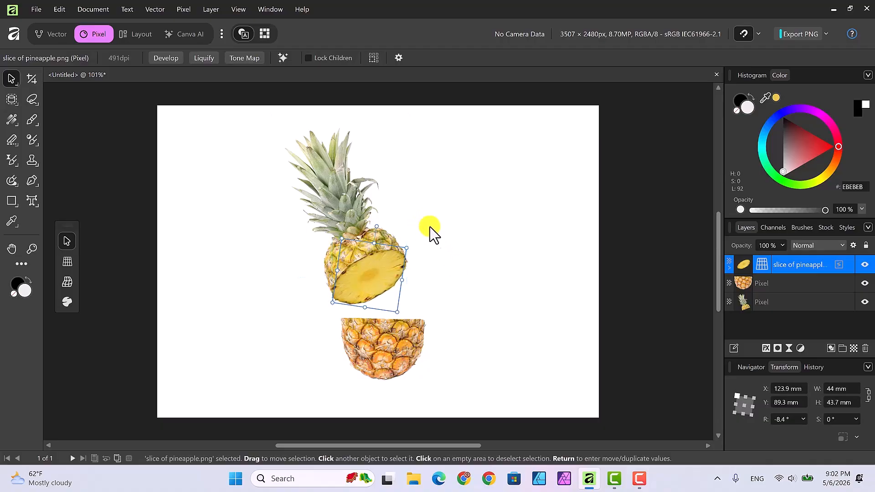
{"action": "left_click", "coordinate": [459, 245]}
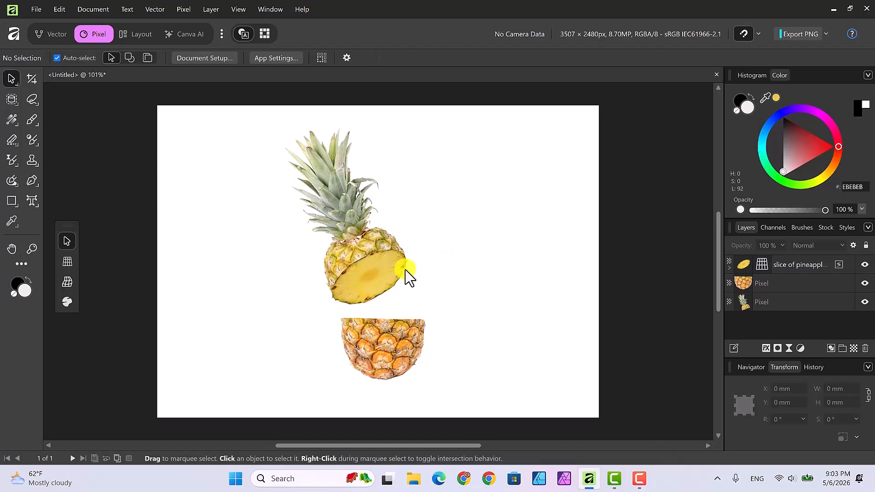
{"action": "left_click", "coordinate": [385, 283]}
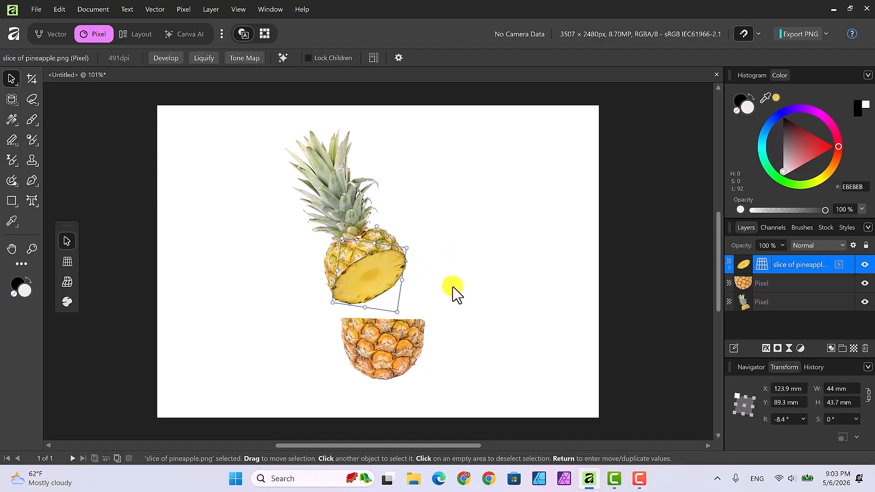
{"action": "key", "text": "Right"}
{"action": "key", "text": "Right"}
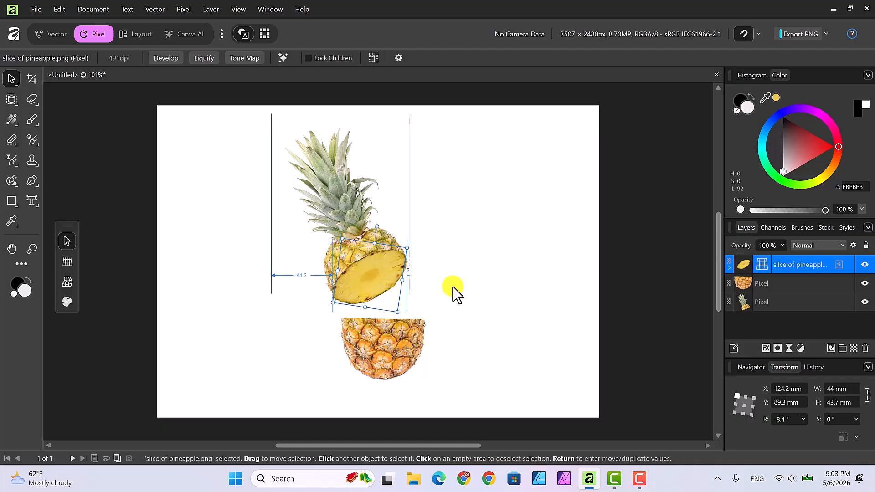
{"action": "left_click", "coordinate": [469, 255]}
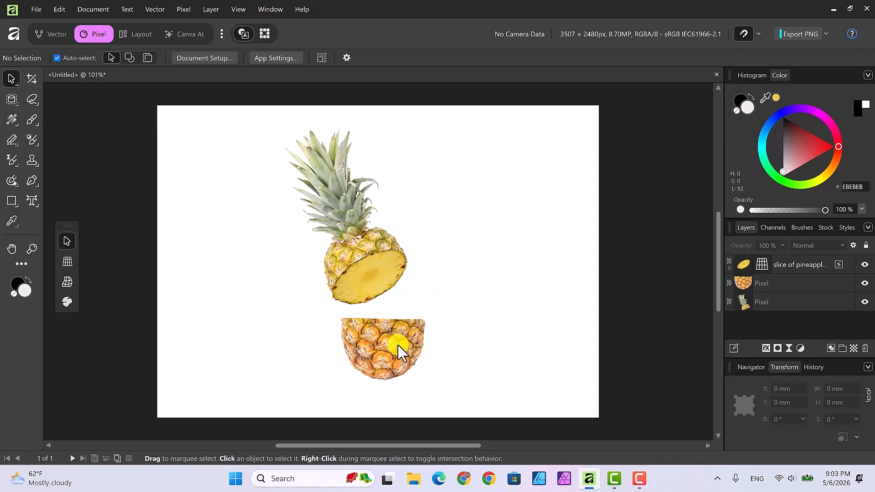
- Move the bottom pineapple piece down and to the right, to about X 132.2 mm, Y 153.2 mm
{"action": "left_click", "coordinate": [386, 352]}
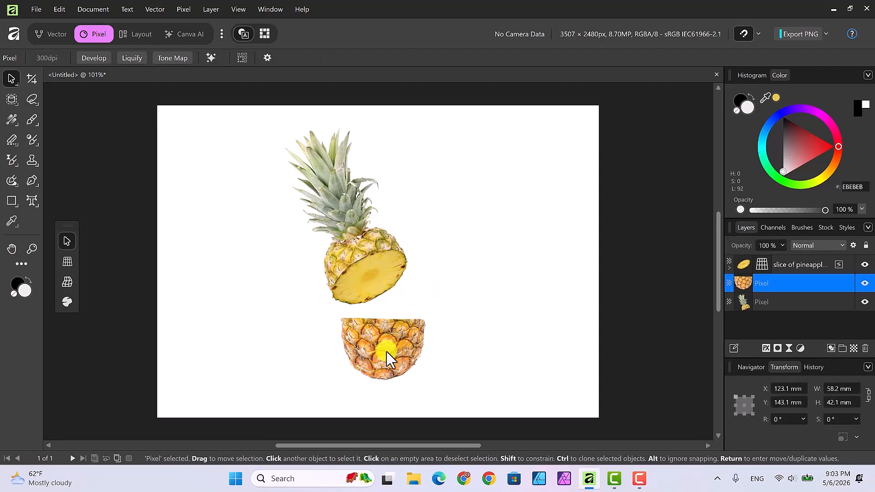
{"action": "left_click_drag", "start_coordinate": [388, 352], "coordinate": [401, 368]}
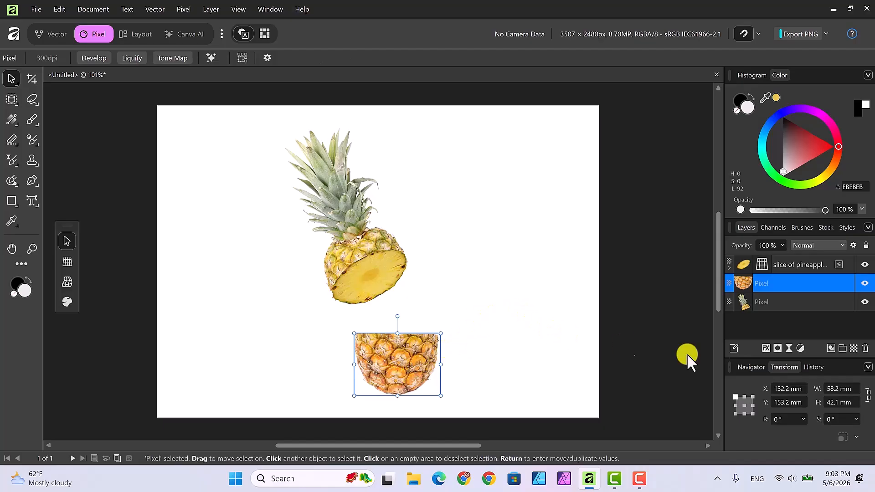
{"action": "double_click", "coordinate": [757, 263]}
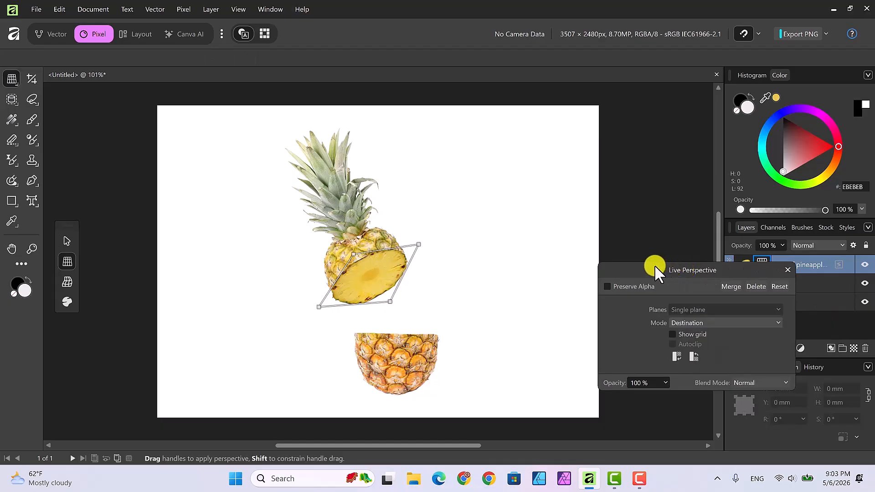
{"action": "left_click_drag", "start_coordinate": [653, 266], "coordinate": [563, 179]}
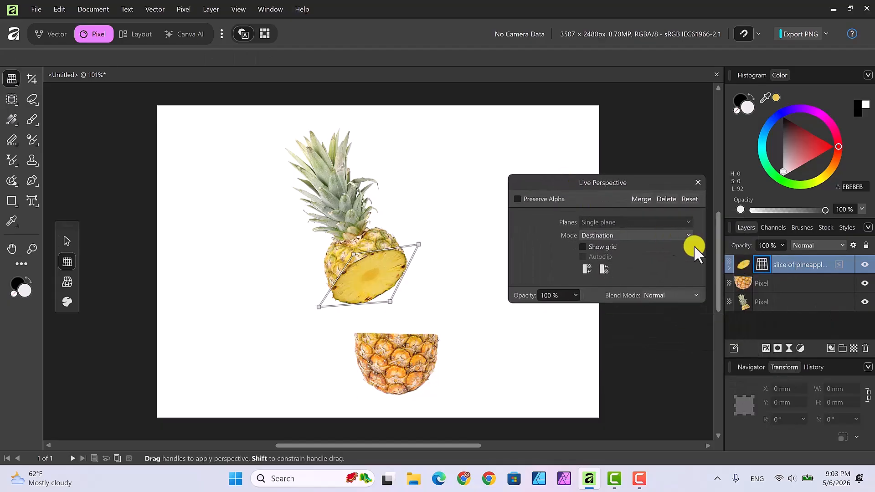
- Duplicate the perspective slice, rotate the copy to about -36.3°, and fit it onto the bottom piece's cut surface
{"action": "right_click", "coordinate": [779, 265]}
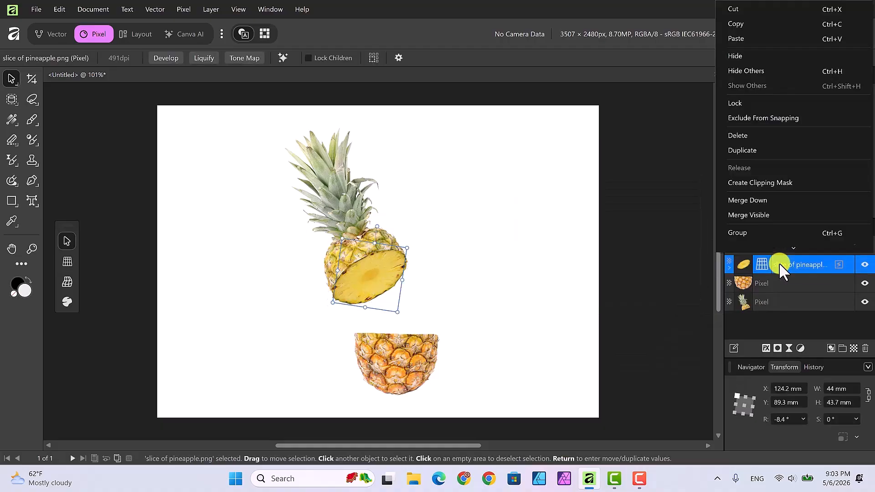
{"action": "left_click", "coordinate": [741, 150]}
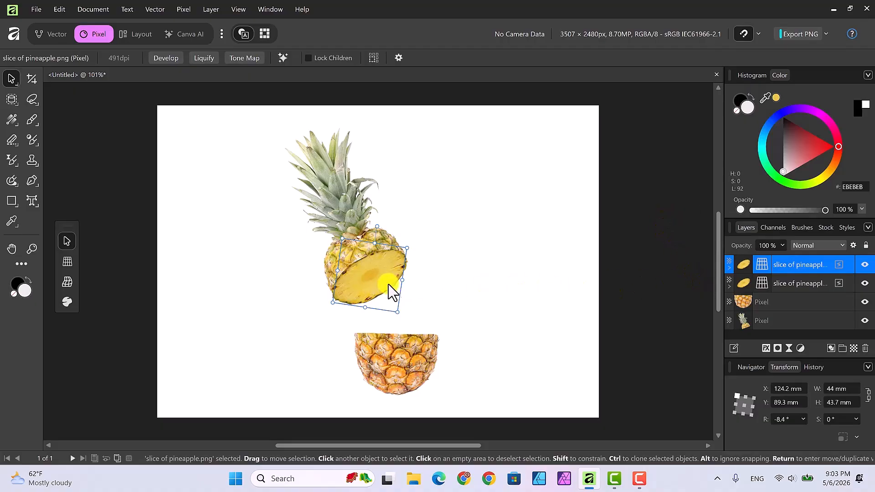
{"action": "left_click_drag", "start_coordinate": [384, 283], "coordinate": [409, 333]}
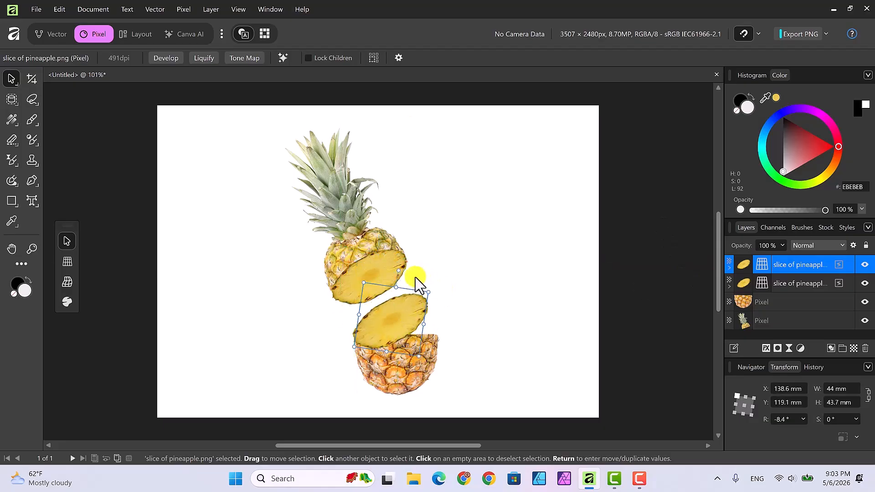
{"action": "left_click_drag", "start_coordinate": [400, 274], "coordinate": [412, 290]}
{"action": "left_click_drag", "start_coordinate": [403, 322], "coordinate": [409, 338]}
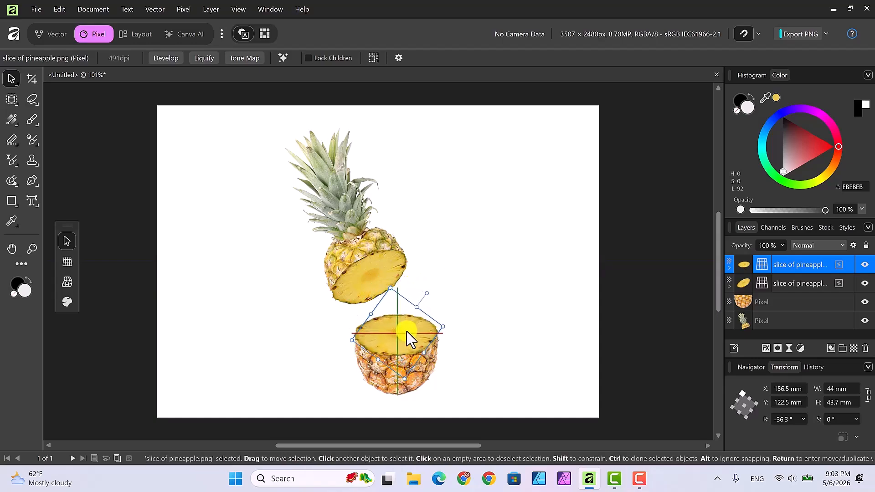
{"action": "left_click", "coordinate": [489, 348]}
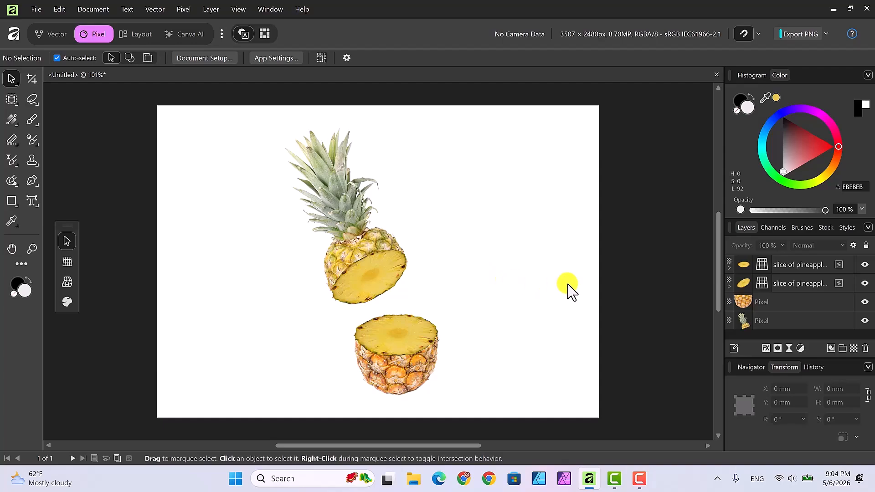
- Add a new pixel layer above the slice layers and choose the Water Splash 9 brush from the 20 Water Splash Brushes set
{"action": "left_click", "coordinate": [804, 261]}
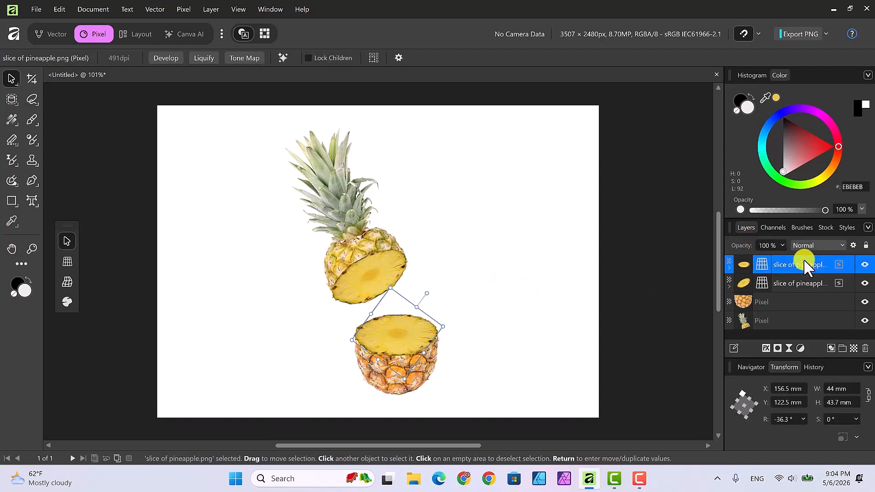
{"action": "left_click", "coordinate": [854, 349]}
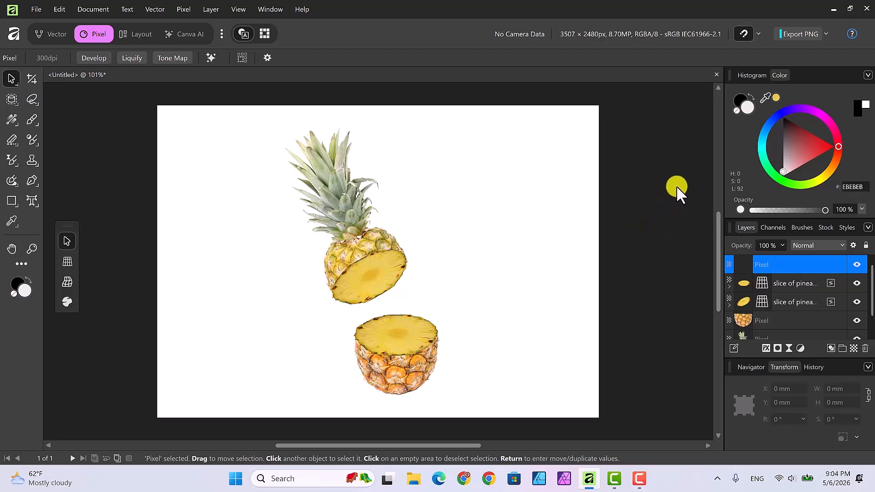
{"action": "left_click", "coordinate": [805, 227]}
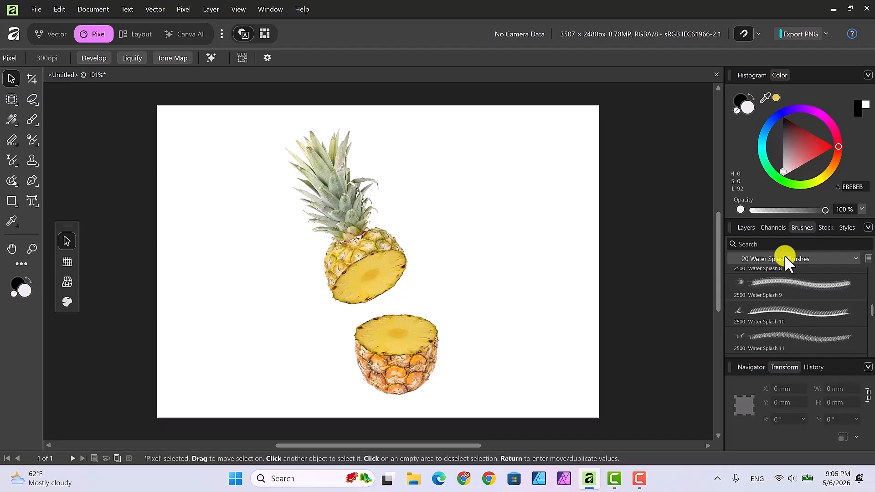
{"action": "left_click", "coordinate": [791, 299]}
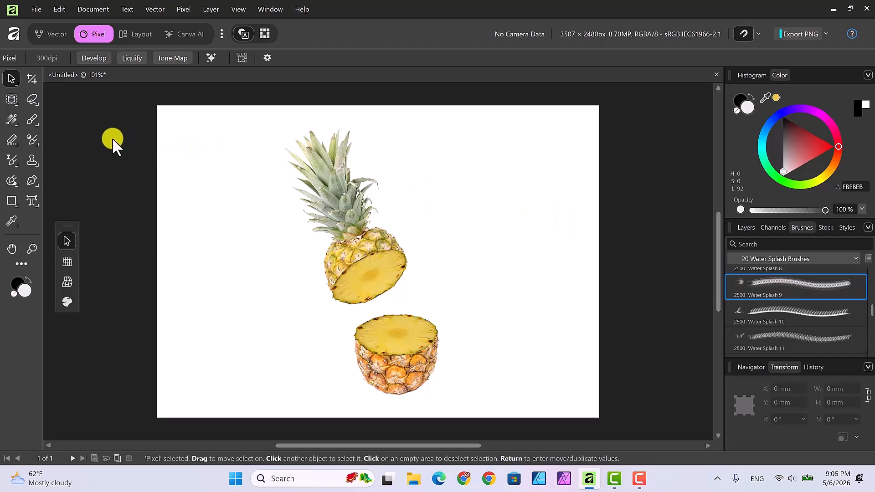
{"action": "left_click", "coordinate": [31, 119]}
{"action": "left_click", "coordinate": [206, 229]}
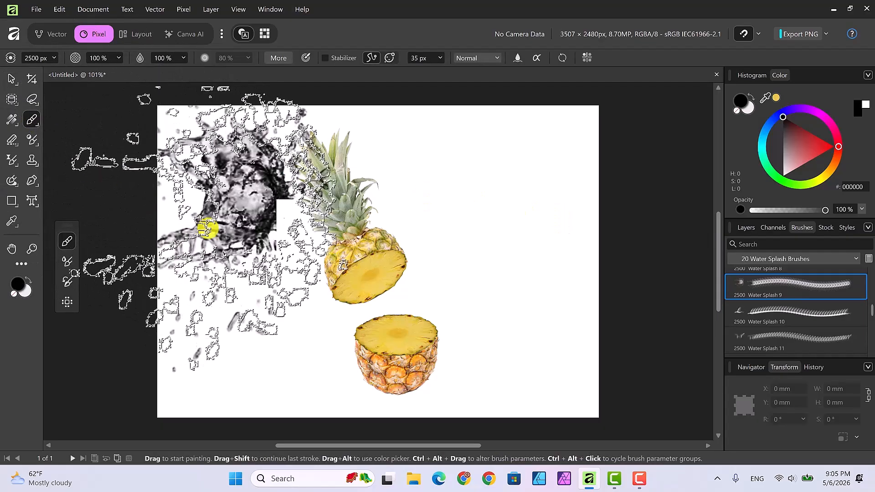
{"action": "key", "text": "ctrl+z"}
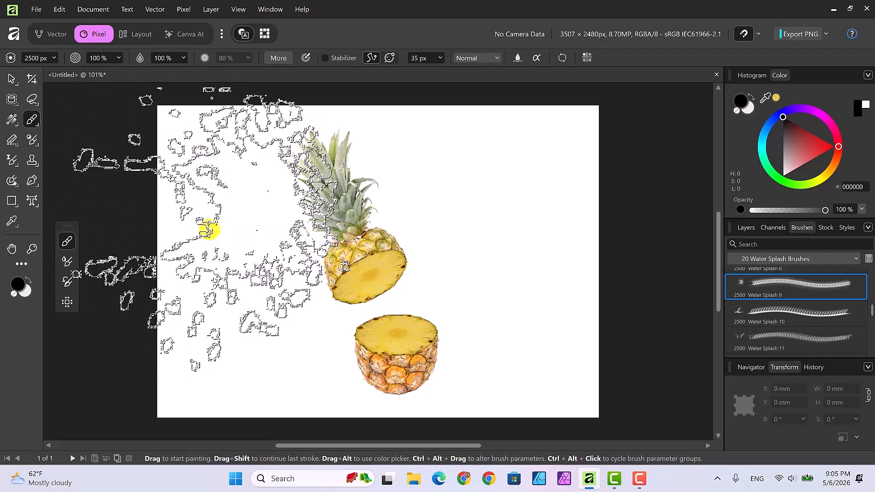
{"action": "left_click", "coordinate": [231, 245]}
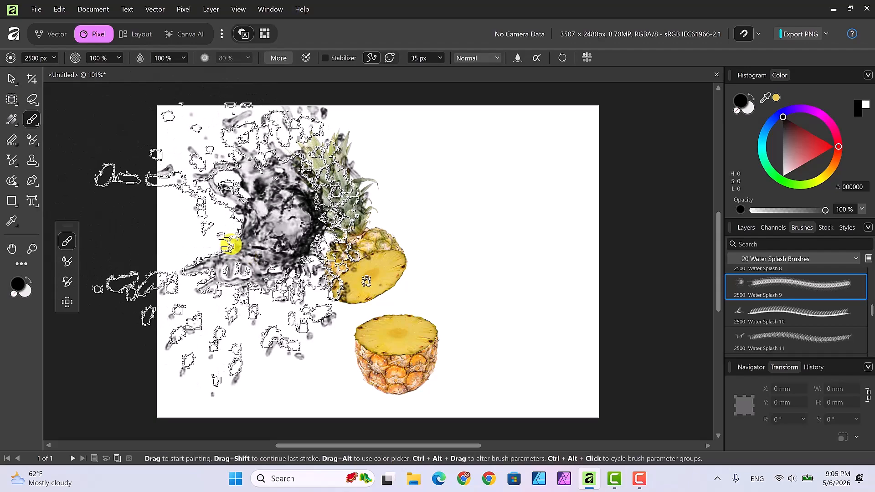
- Reduce the splash brush to 1305 px and sample the pineapple flesh's yellow (#E1B627) as the paint colour
{"action": "key", "text": "bracketleft"}
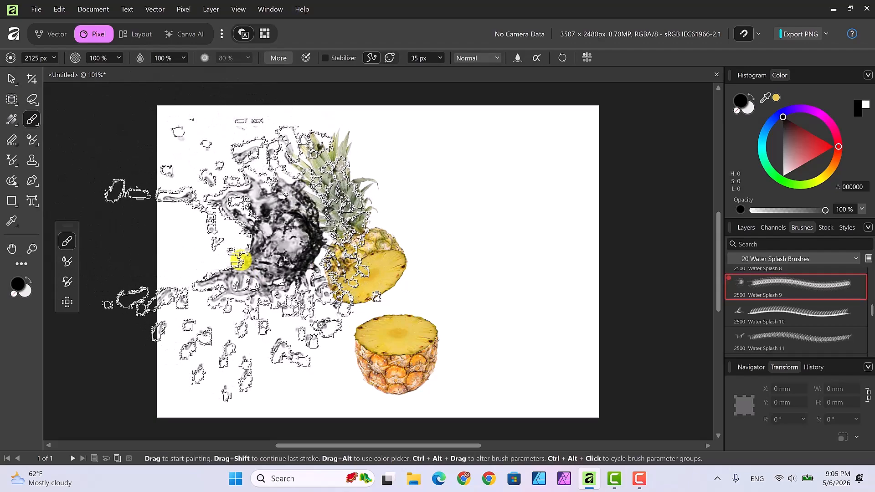
{"action": "key", "text": "bracketleft"}
{"action": "key", "text": "bracketleft"}
{"action": "key", "text": "bracketleft"}
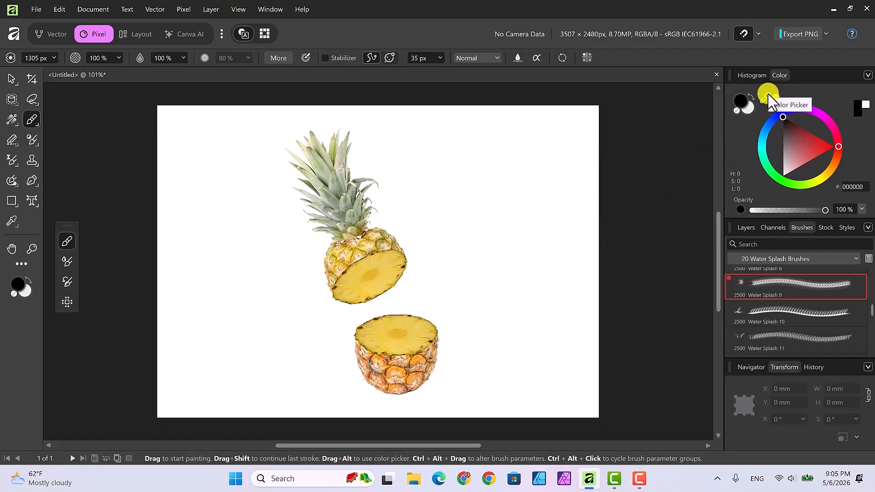
{"action": "mouse_move", "coordinate": [768, 97]}
{"action": "left_mouse_down"}
{"action": "mouse_move", "coordinate": [628, 174]}
{"action": "mouse_move", "coordinate": [453, 244]}
{"action": "mouse_move", "coordinate": [385, 308]}
{"action": "mouse_move", "coordinate": [374, 274]}
{"action": "left_mouse_up"}
- Paint a yellow splash between the two pineapple pieces, undo the extra splash stroke beside the leaves, and deselect the layer
{"action": "mouse_move", "coordinate": [513, 264]}
{"action": "left_mouse_down"}
{"action": "mouse_move", "coordinate": [333, 322]}
{"action": "mouse_move", "coordinate": [519, 259]}
{"action": "mouse_move", "coordinate": [562, 228]}
{"action": "mouse_move", "coordinate": [599, 220]}
{"action": "left_mouse_up"}
{"action": "key", "text": "ctrl+z"}
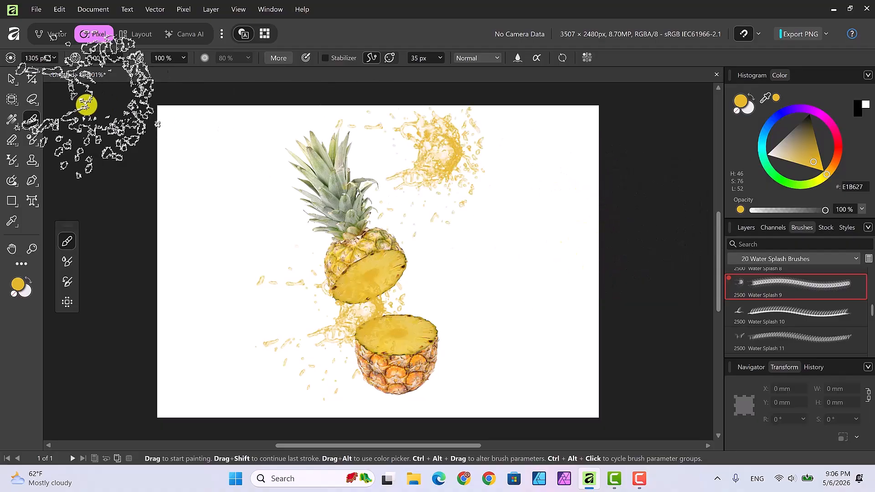
{"action": "left_click", "coordinate": [10, 80]}
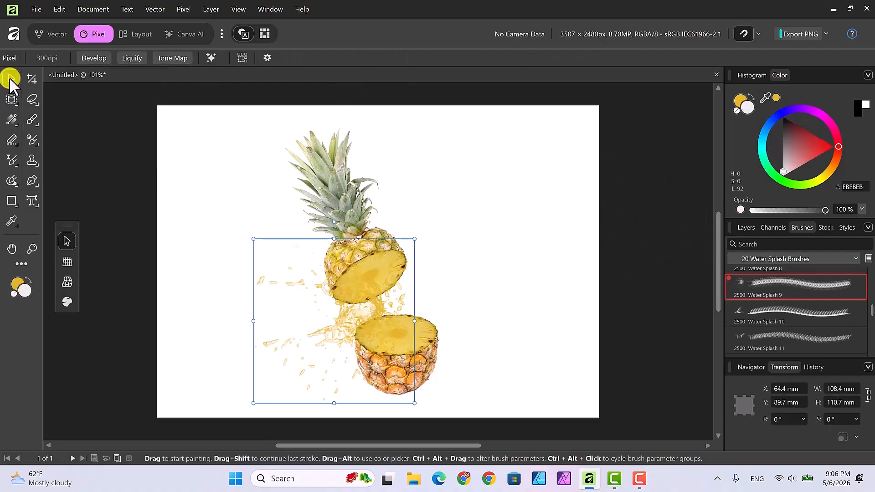
{"action": "left_click", "coordinate": [523, 250]}
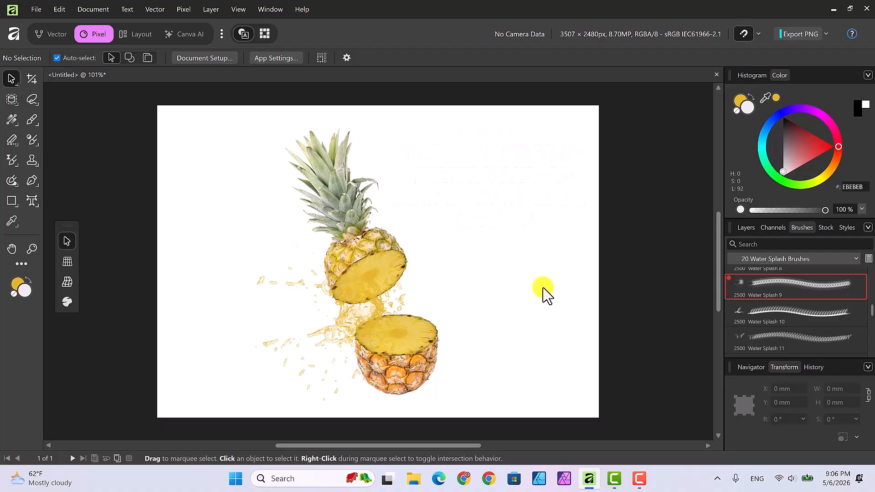
- Examine the water splash brush file inside the 20_Water_Splash_PS_Brushes_abr__Vol_2 folder on the desktop and return to Affinity
{"action": "left_click", "coordinate": [835, 6]}
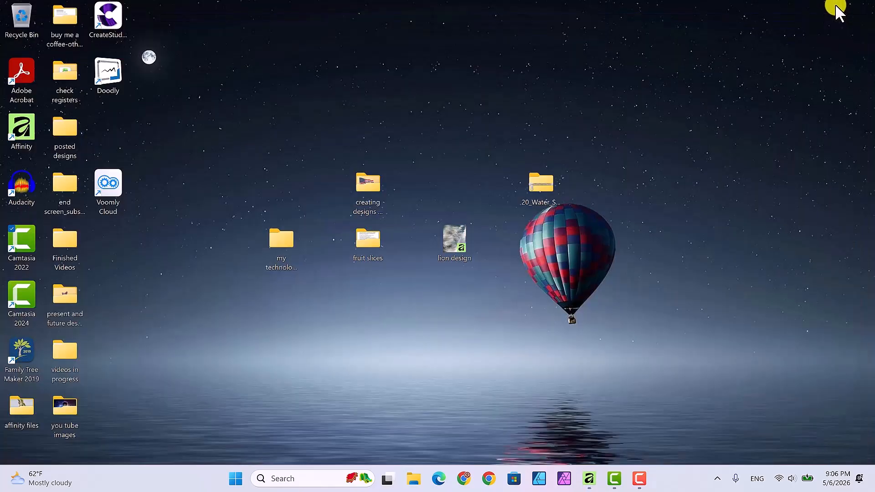
{"action": "left_click", "coordinate": [541, 182]}
{"action": "double_click", "coordinate": [536, 187]}
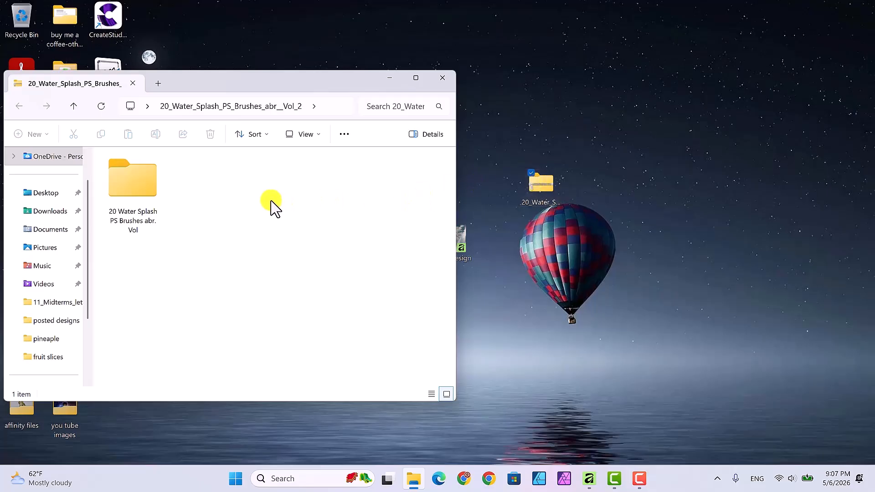
{"action": "double_click", "coordinate": [135, 186]}
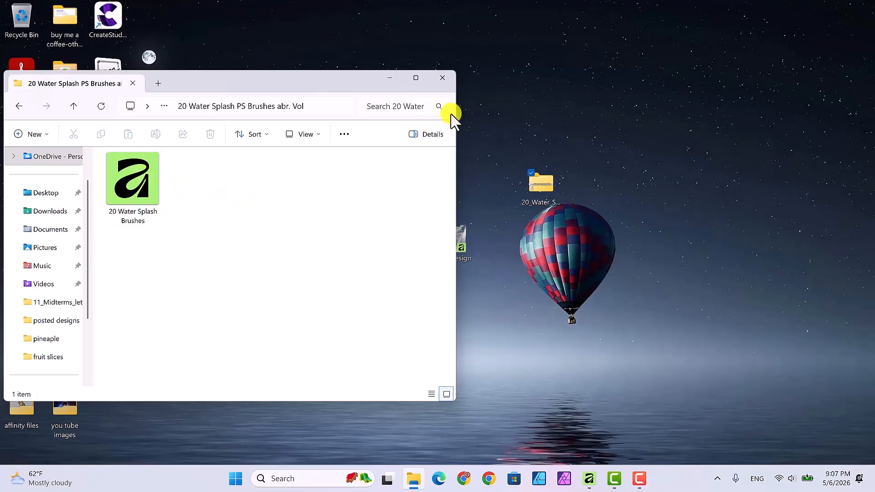
{"action": "left_click", "coordinate": [444, 80]}
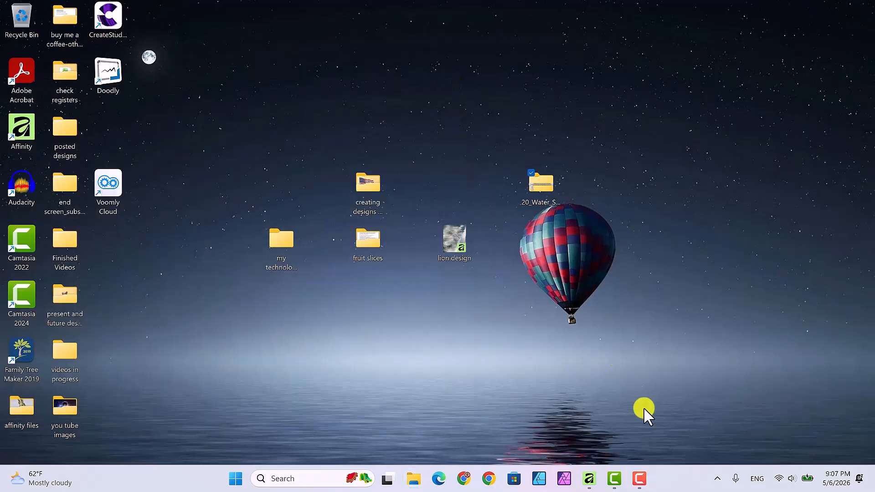
{"action": "left_click", "coordinate": [589, 478]}
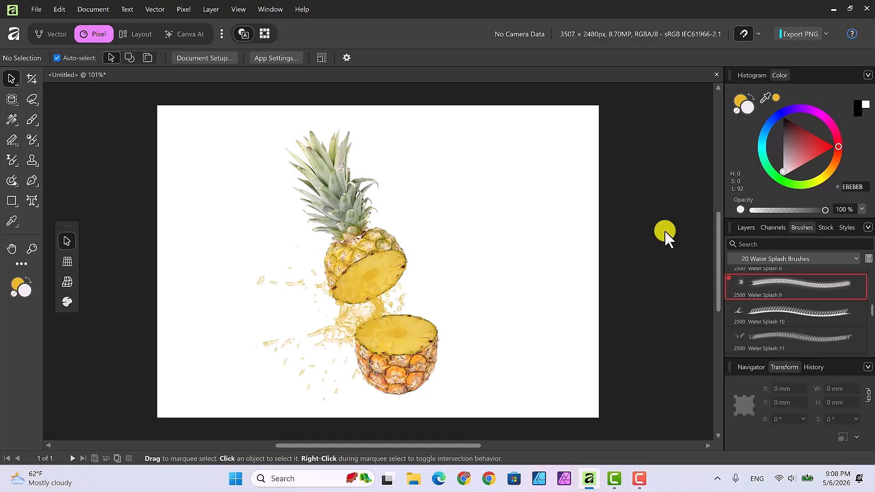
- Look through the installed brush categories without changing the set, and bring the layer list back up
{"action": "left_click", "coordinate": [857, 259]}
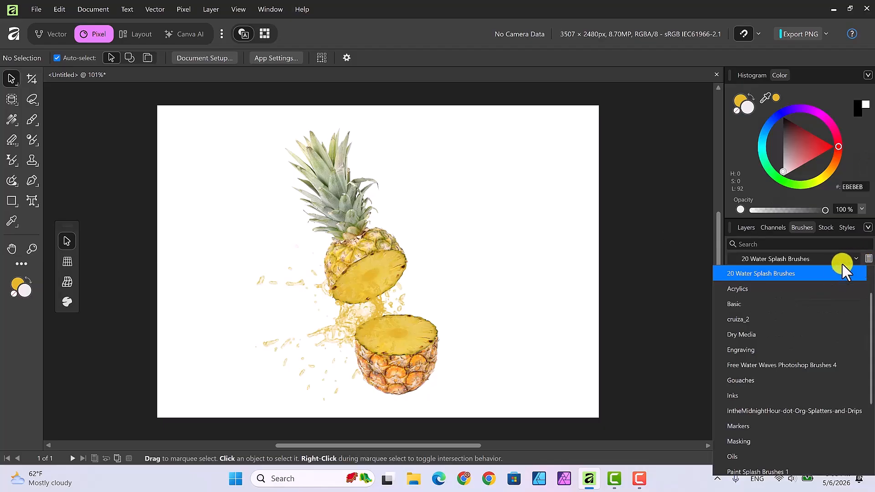
{"action": "scroll", "coordinate": [841, 289], "scroll_direction": "down", "scroll_amount": 1}
{"action": "scroll", "coordinate": [841, 289], "scroll_direction": "down", "scroll_amount": 1}
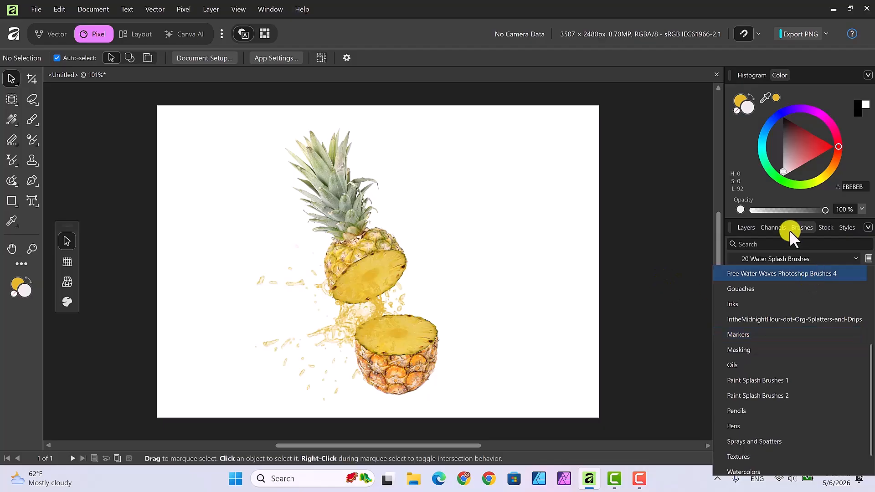
{"action": "left_click", "coordinate": [748, 229]}
{"action": "left_click", "coordinate": [748, 228]}
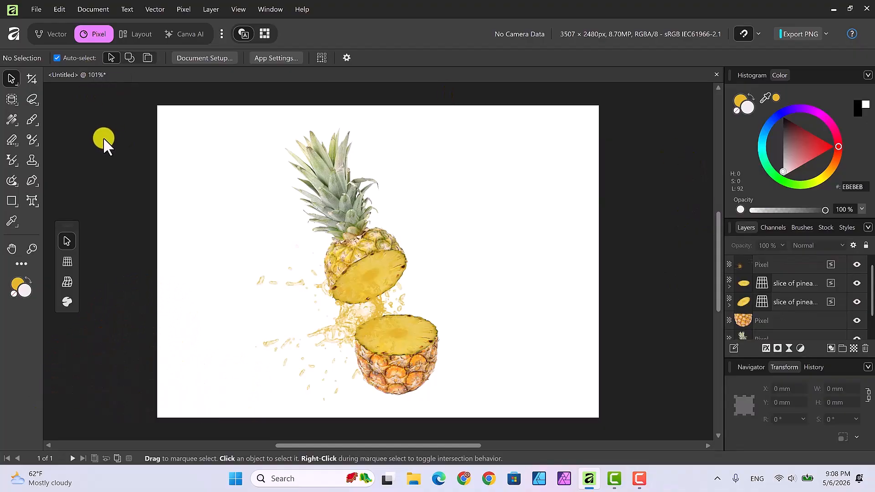
- Draw a rectangle covering the whole 297 × 210 mm page and move it to the bottom of the layer stack
{"action": "left_click", "coordinate": [13, 200]}
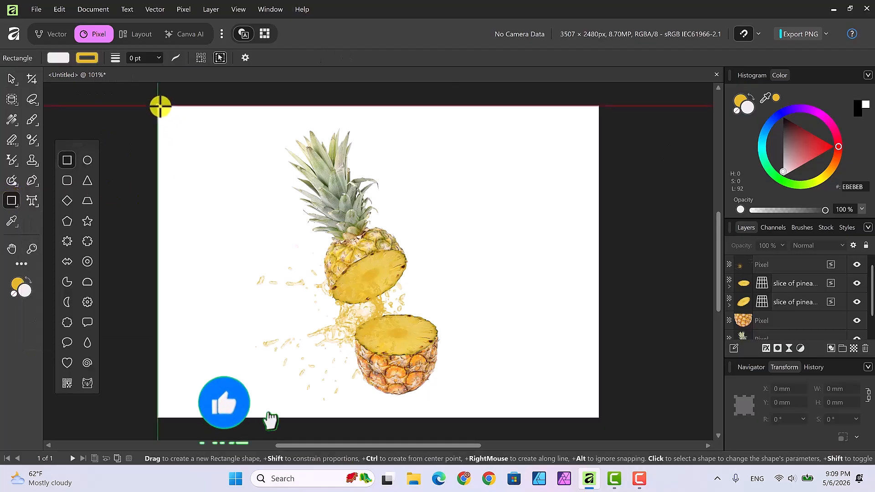
{"action": "left_click_drag", "start_coordinate": [160, 107], "coordinate": [599, 419]}
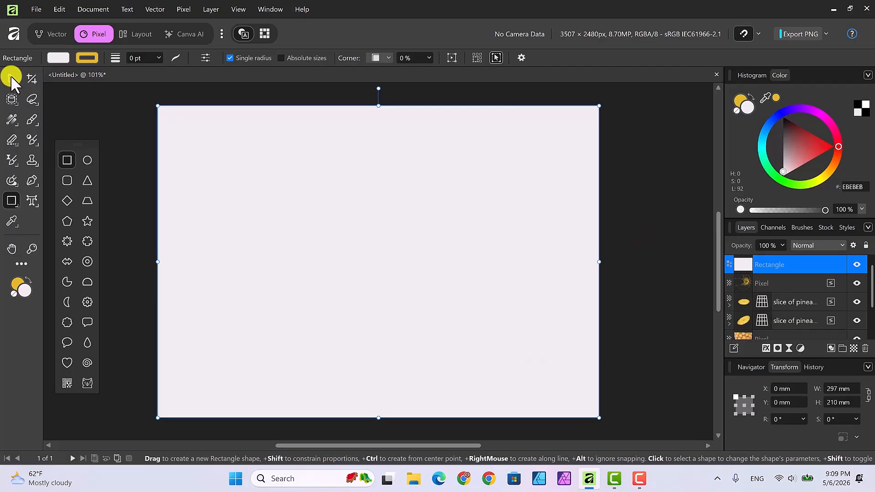
{"action": "key", "text": "v"}
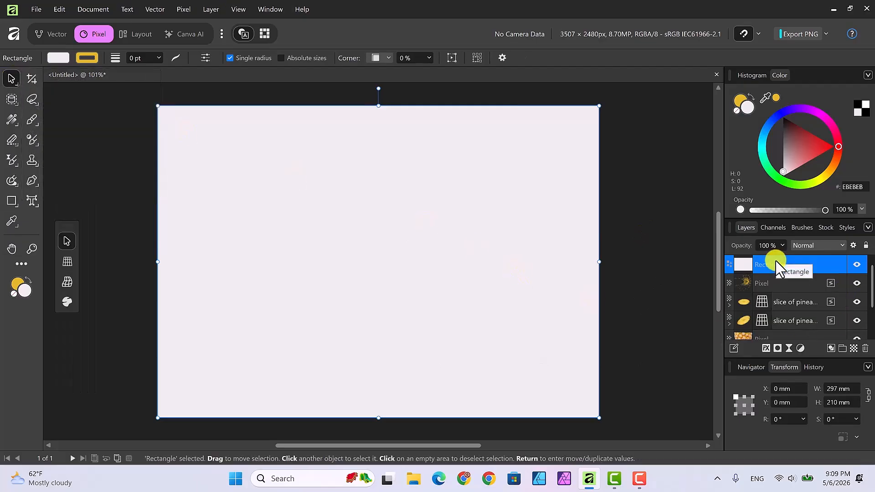
{"action": "left_click_drag", "start_coordinate": [766, 264], "coordinate": [793, 352]}
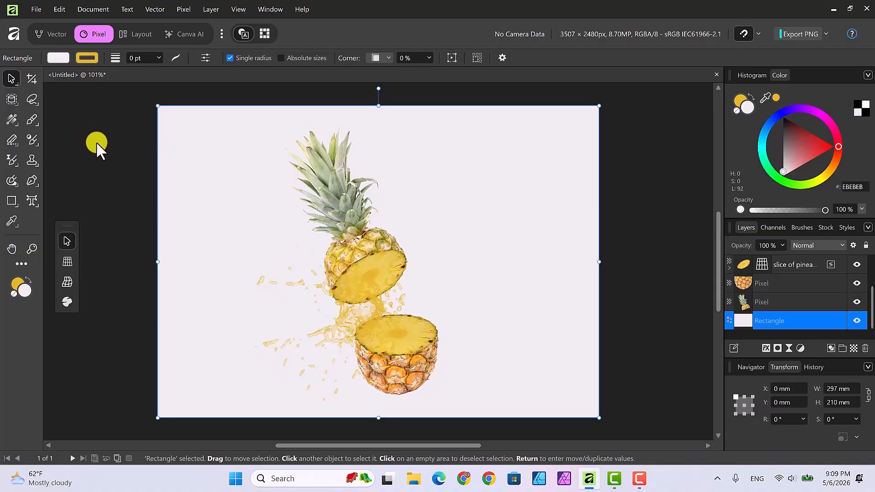
- Change the background rectangle's fill to an elliptical gradient with the Gradient tool
{"action": "left_click", "coordinate": [12, 116]}
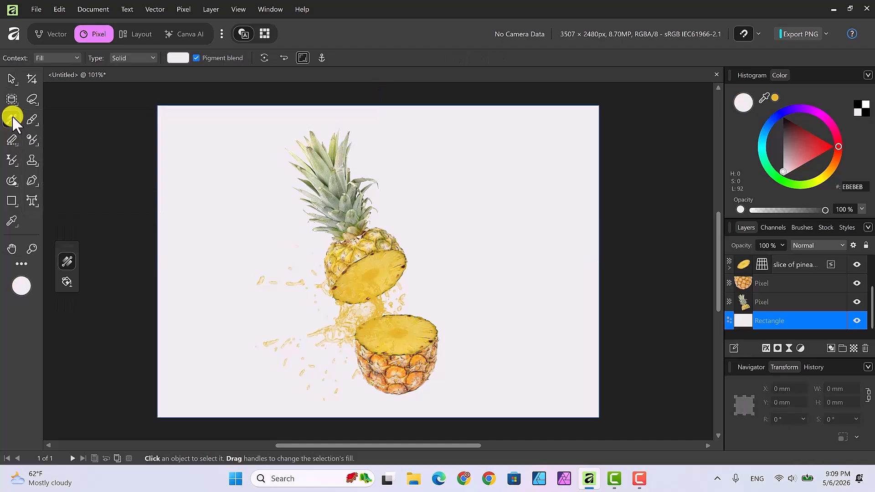
{"action": "left_click", "coordinate": [153, 58]}
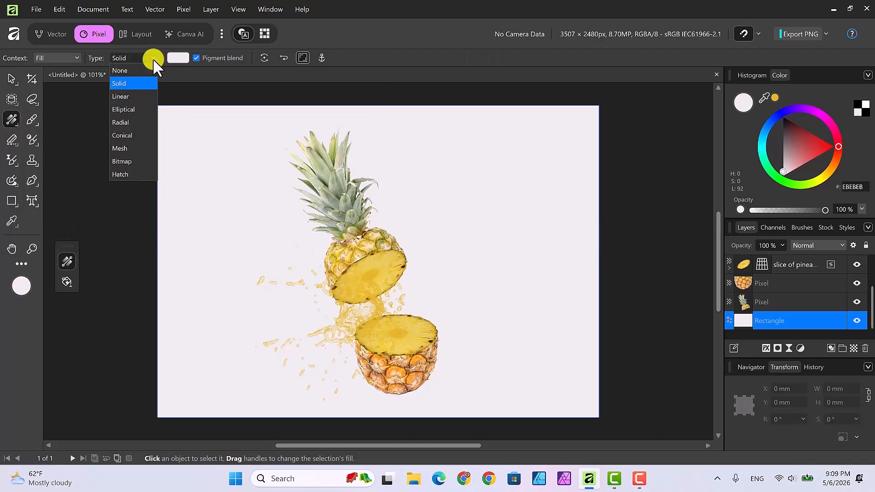
{"action": "left_click", "coordinate": [134, 109]}
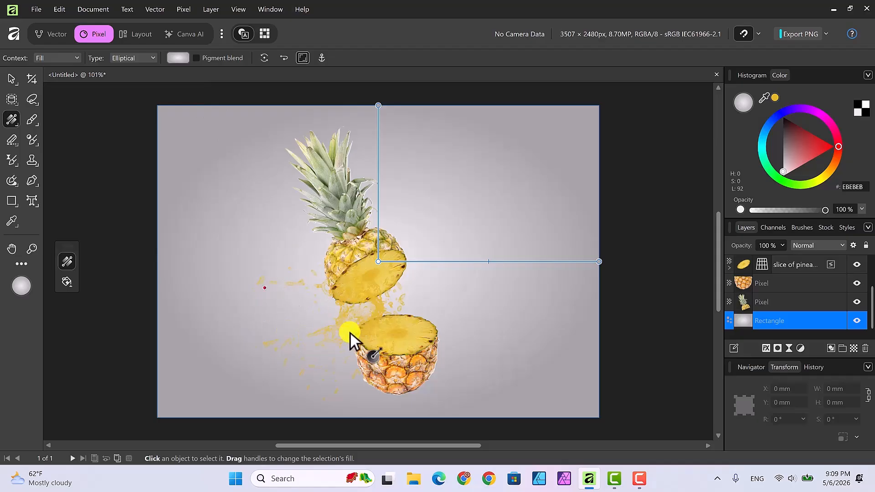
- Set the gradient's outer stop to dark green, H 128, S 63, L 20, and deselect the background rectangle
{"action": "left_click", "coordinate": [178, 58]}
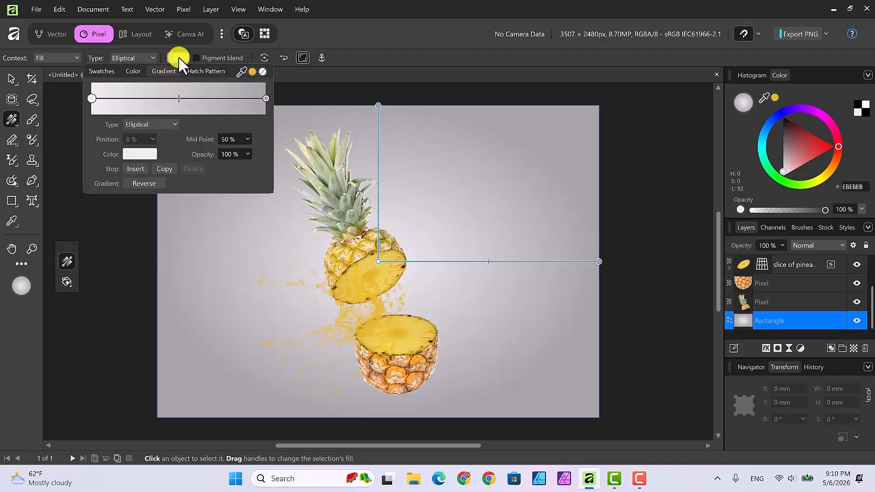
{"action": "left_click", "coordinate": [266, 99]}
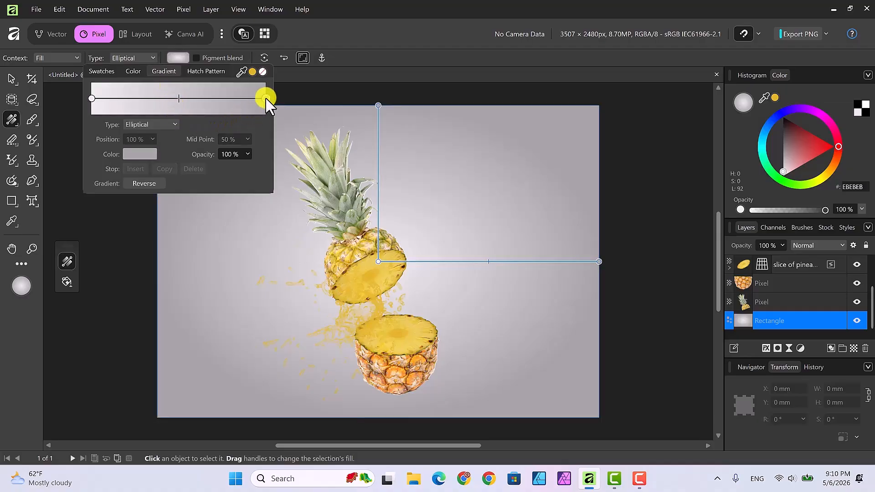
{"action": "left_click", "coordinate": [138, 154]}
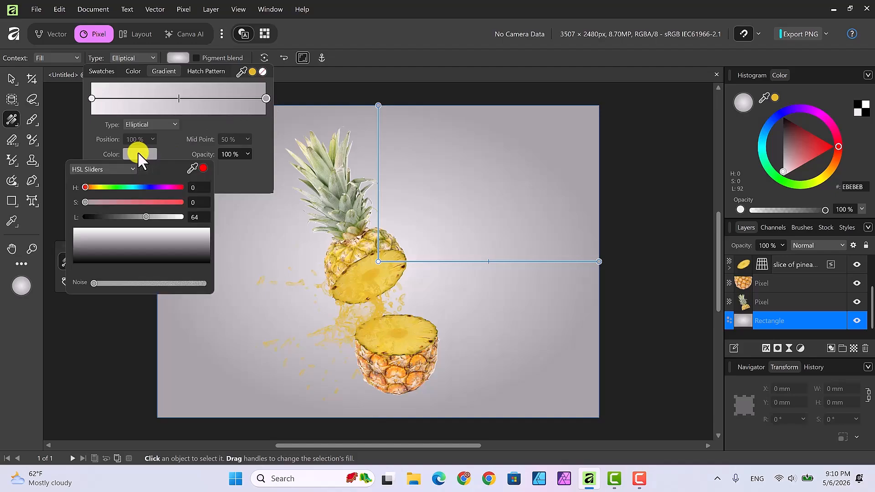
{"action": "left_click", "coordinate": [120, 187]}
{"action": "left_click", "coordinate": [90, 202]}
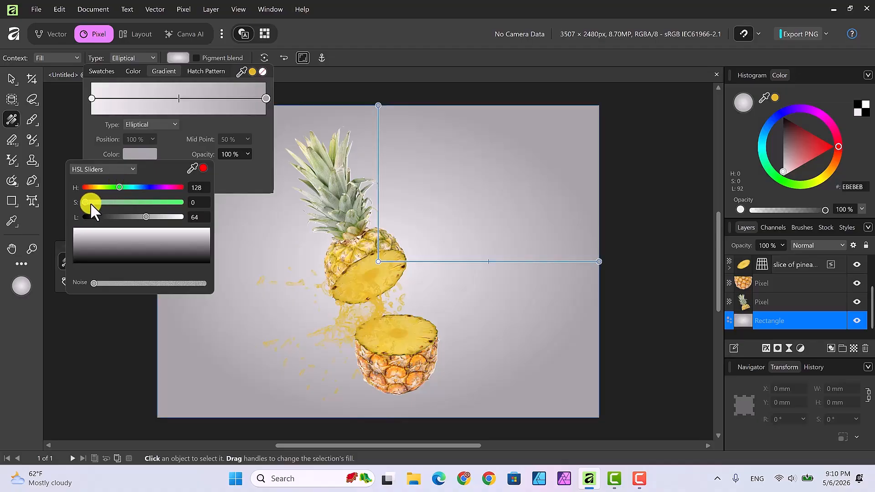
{"action": "left_click_drag", "start_coordinate": [87, 203], "coordinate": [109, 220]}
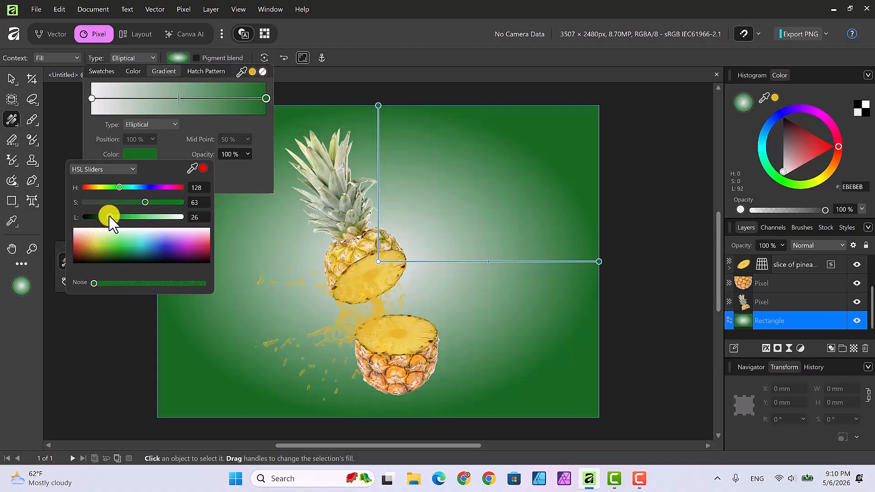
{"action": "left_click_drag", "start_coordinate": [110, 217], "coordinate": [105, 218]}
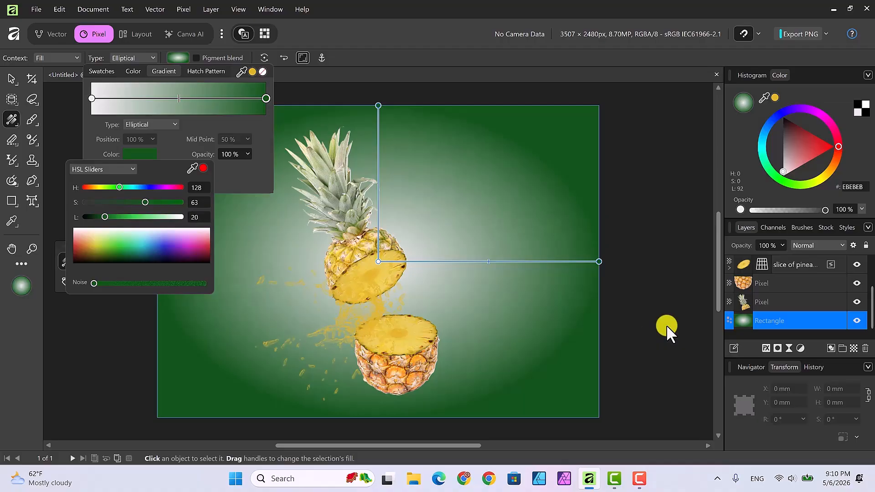
{"action": "left_click", "coordinate": [652, 275]}
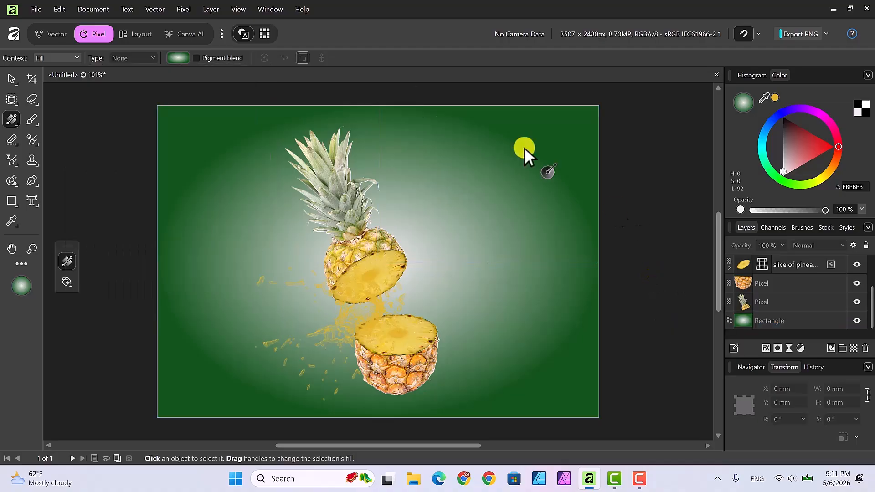
{"action": "left_click", "coordinate": [12, 80]}
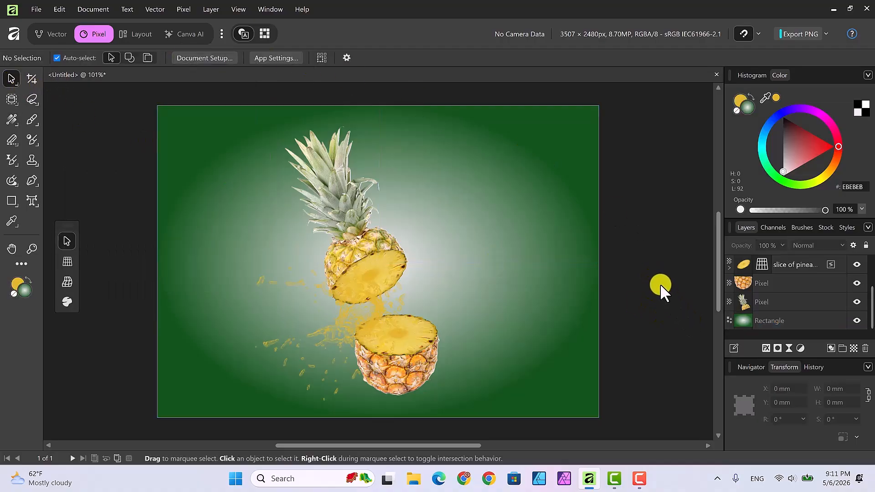